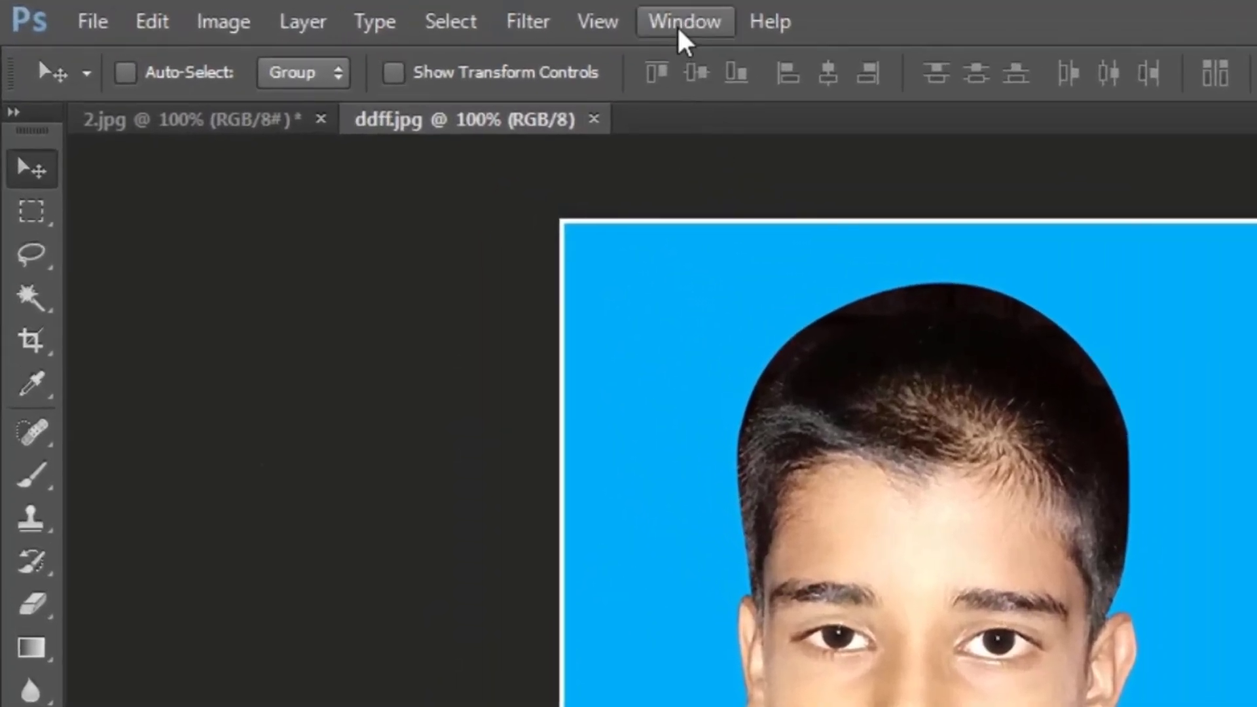
# Step: Display the Actions list and create a new action named juel360 in the Default Actions set
pyautogui.click(378, 13)
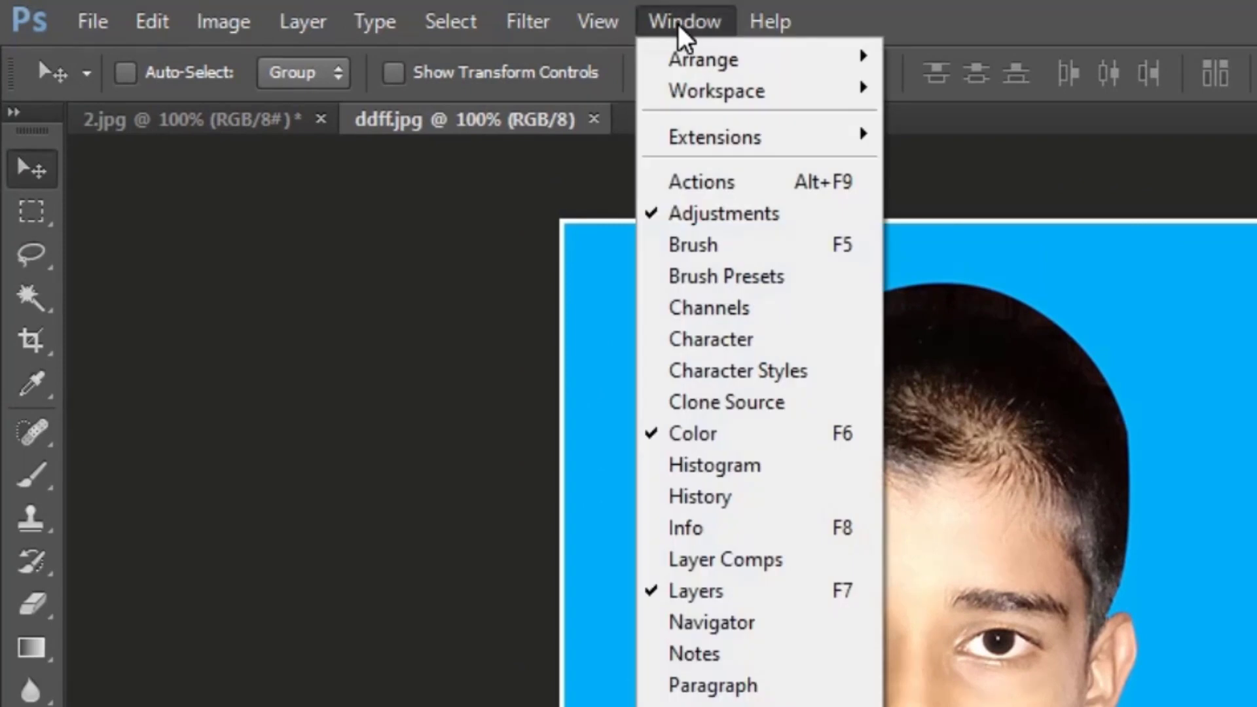
pyautogui.click(713, 183)
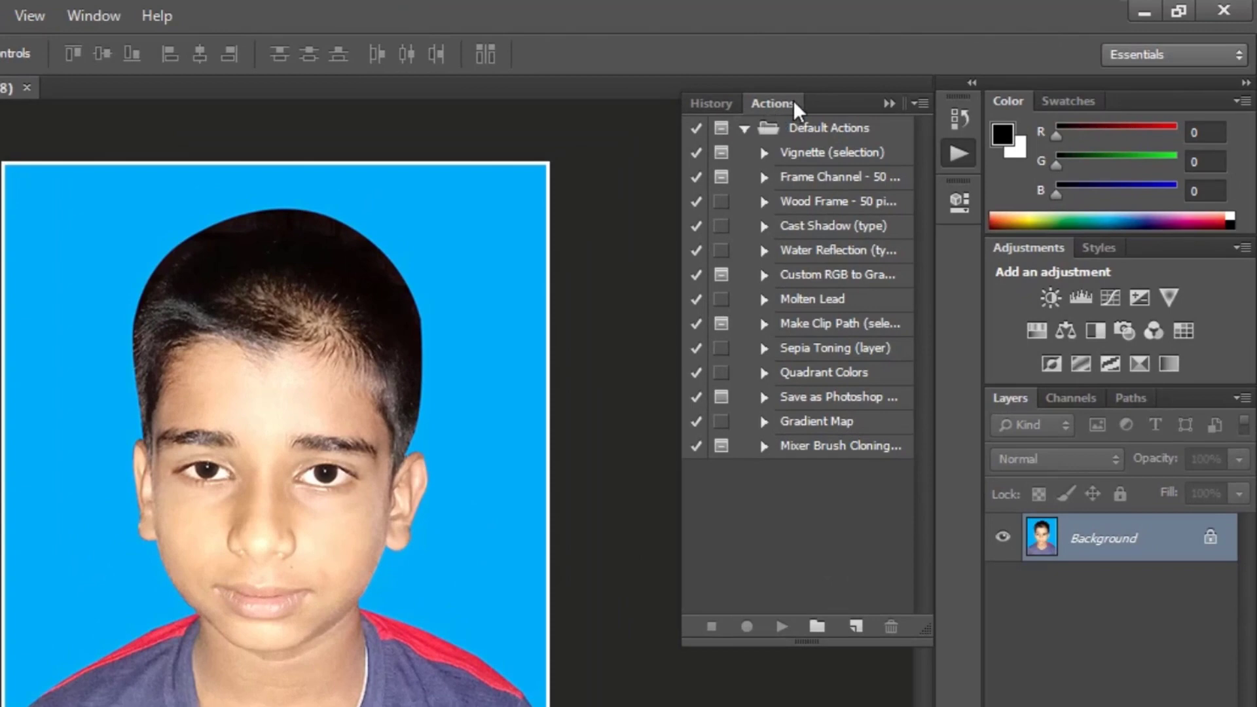
pyautogui.click(856, 630)
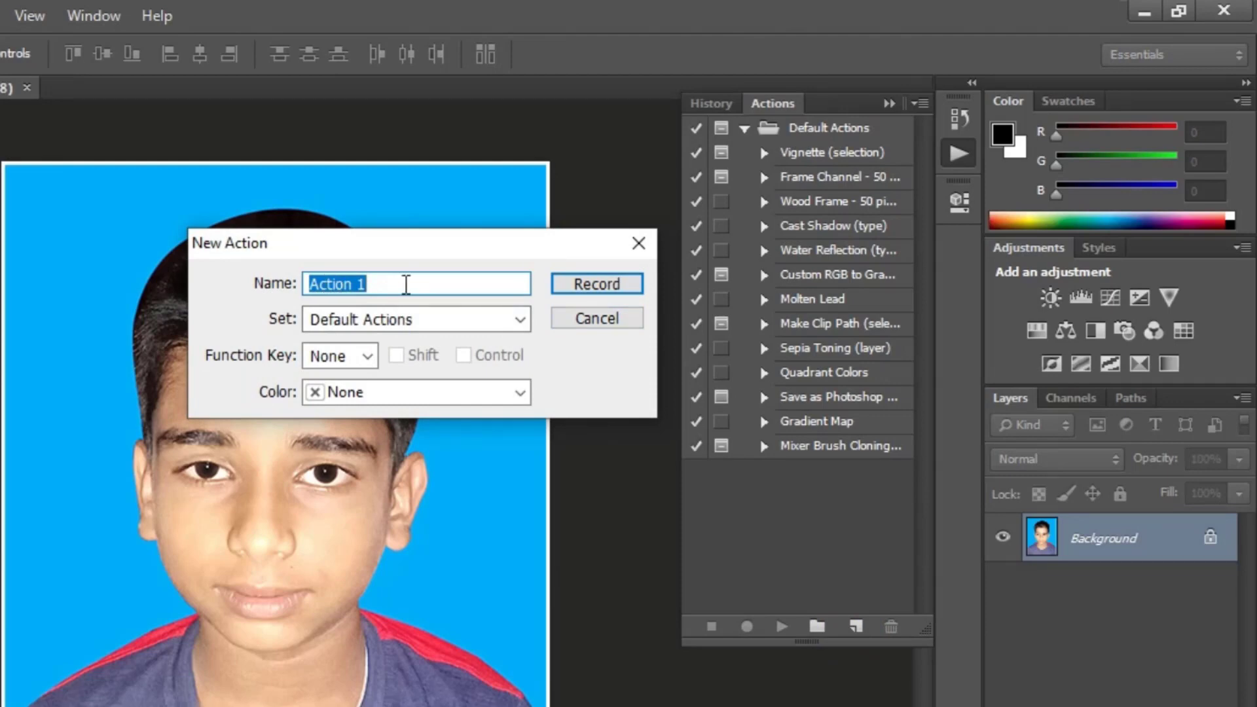
pyautogui.write('juel360')
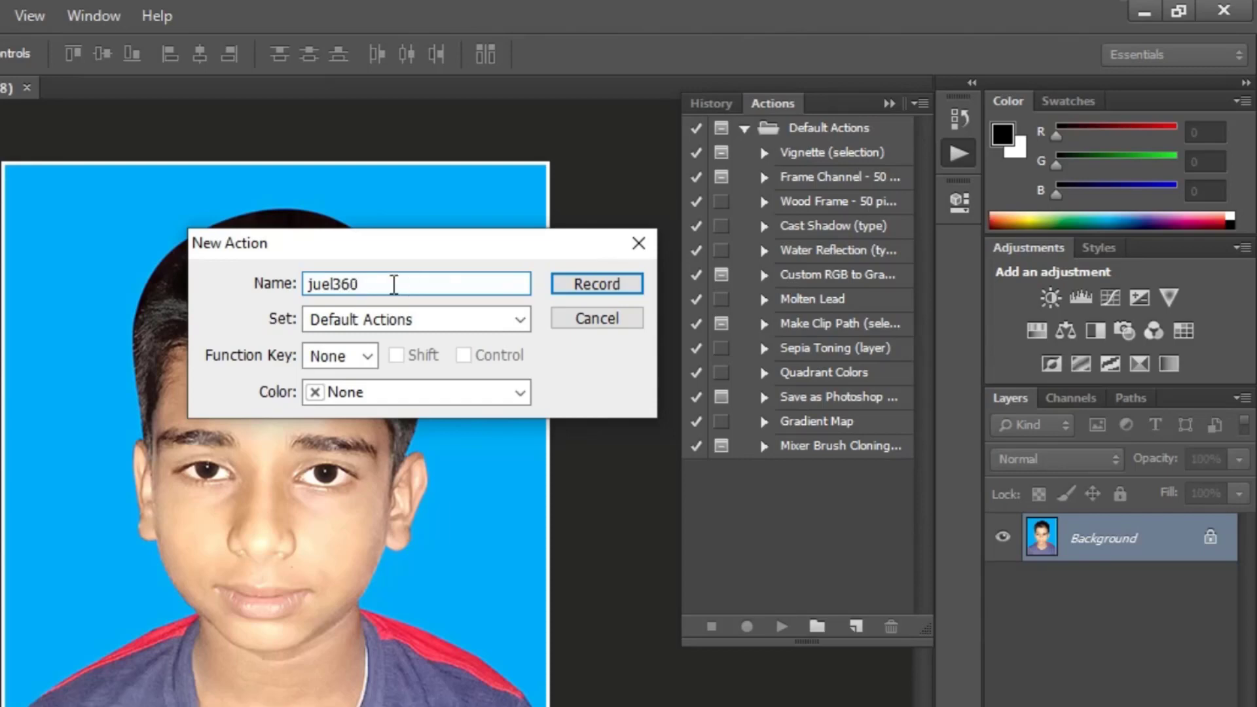
pyautogui.click(442, 330)
pyautogui.click(437, 336)
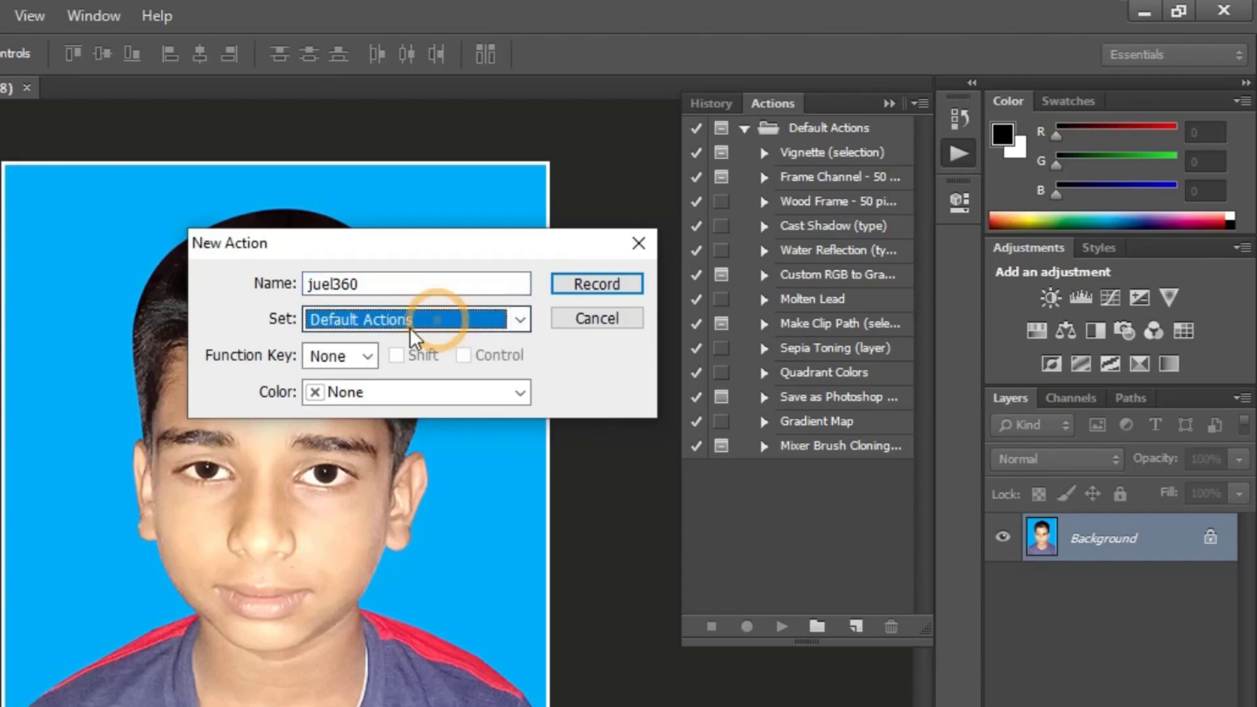
# Step: Assign the new action the function key F2 combined with Shift and Control
pyautogui.click(368, 356)
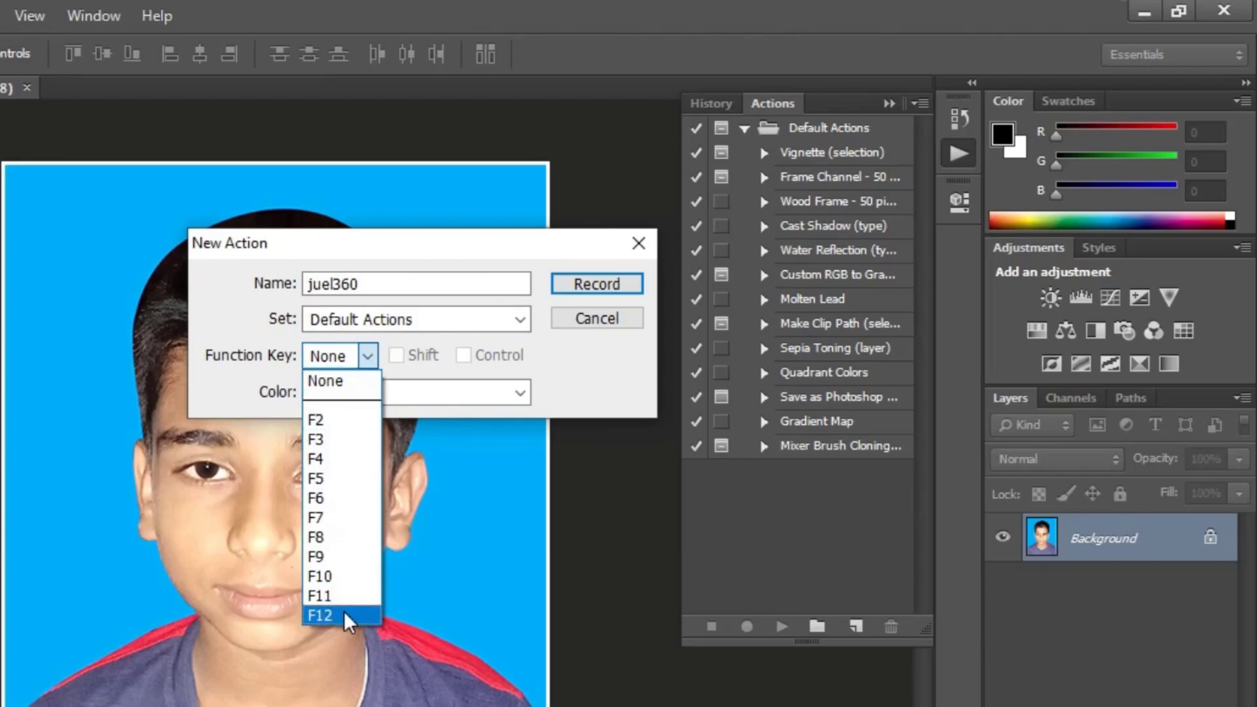
pyautogui.click(332, 419)
pyautogui.click(365, 355)
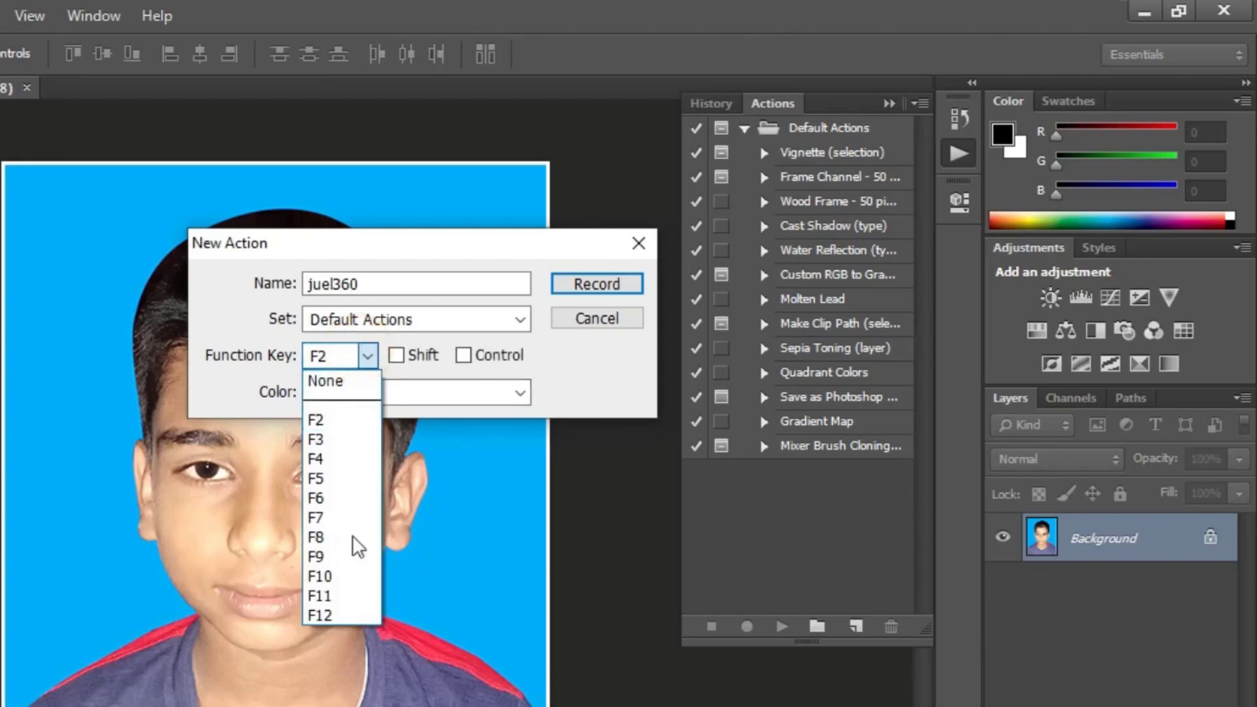
pyautogui.click(407, 372)
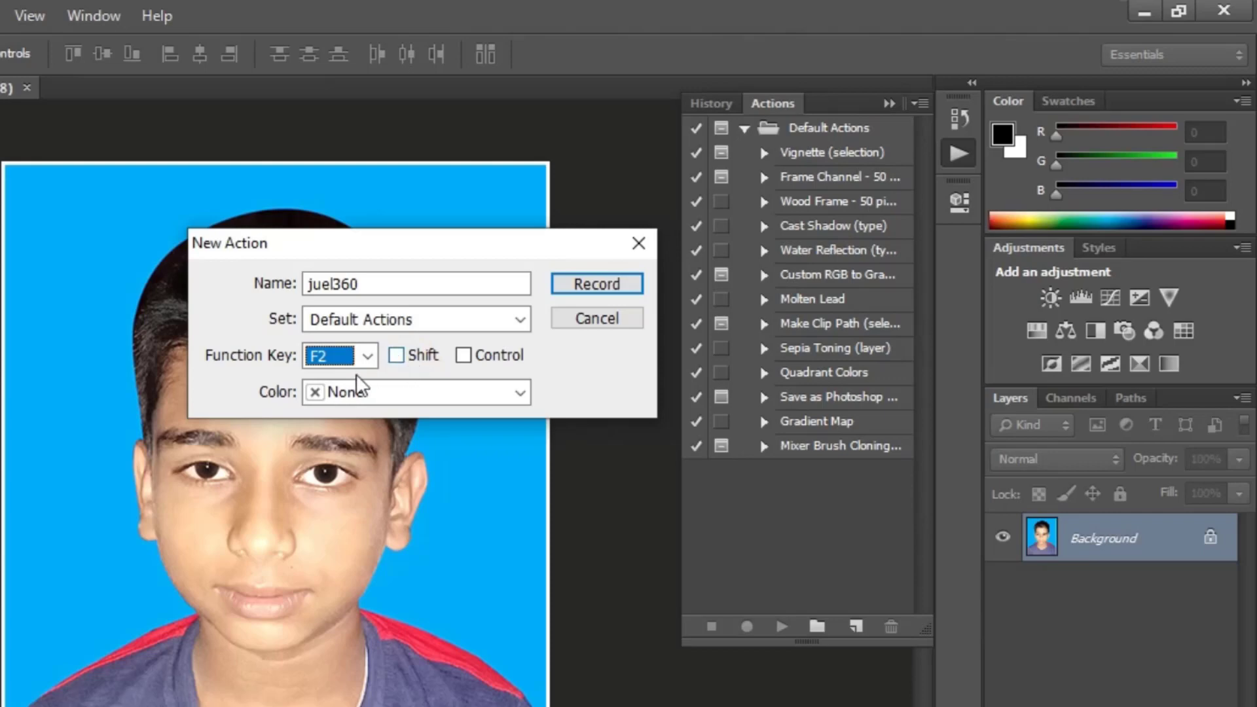
pyautogui.click(397, 356)
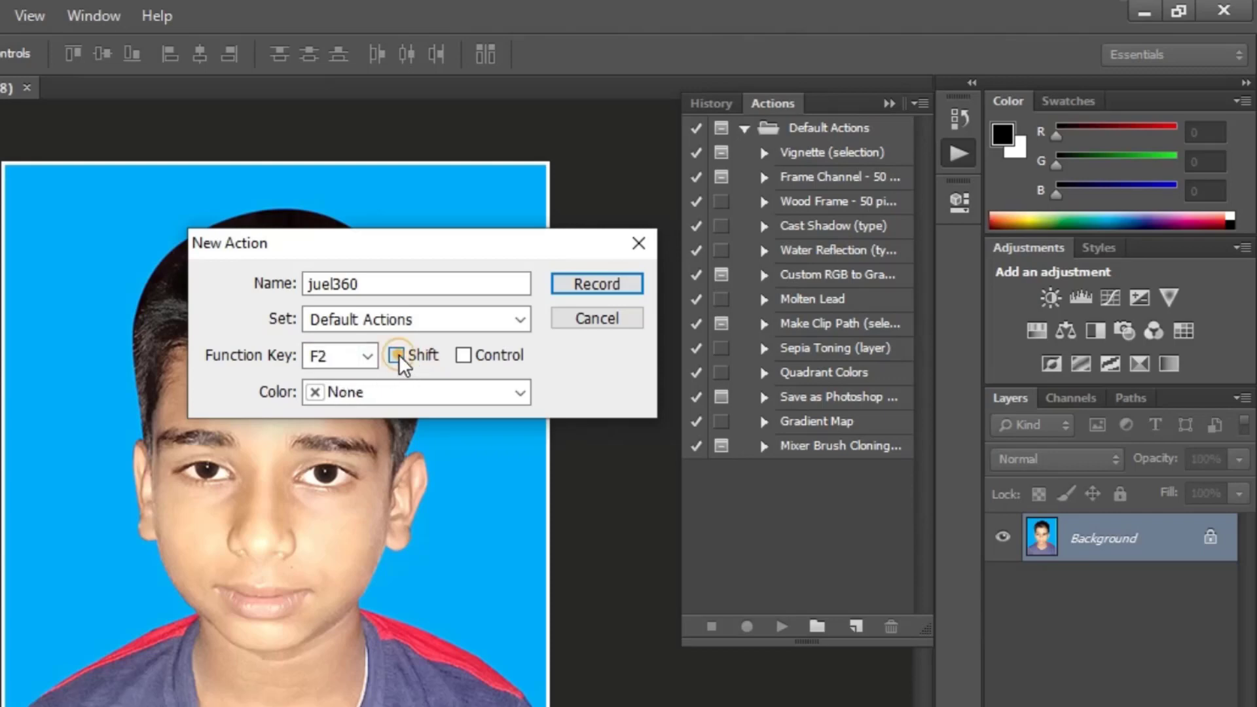
pyautogui.click(465, 358)
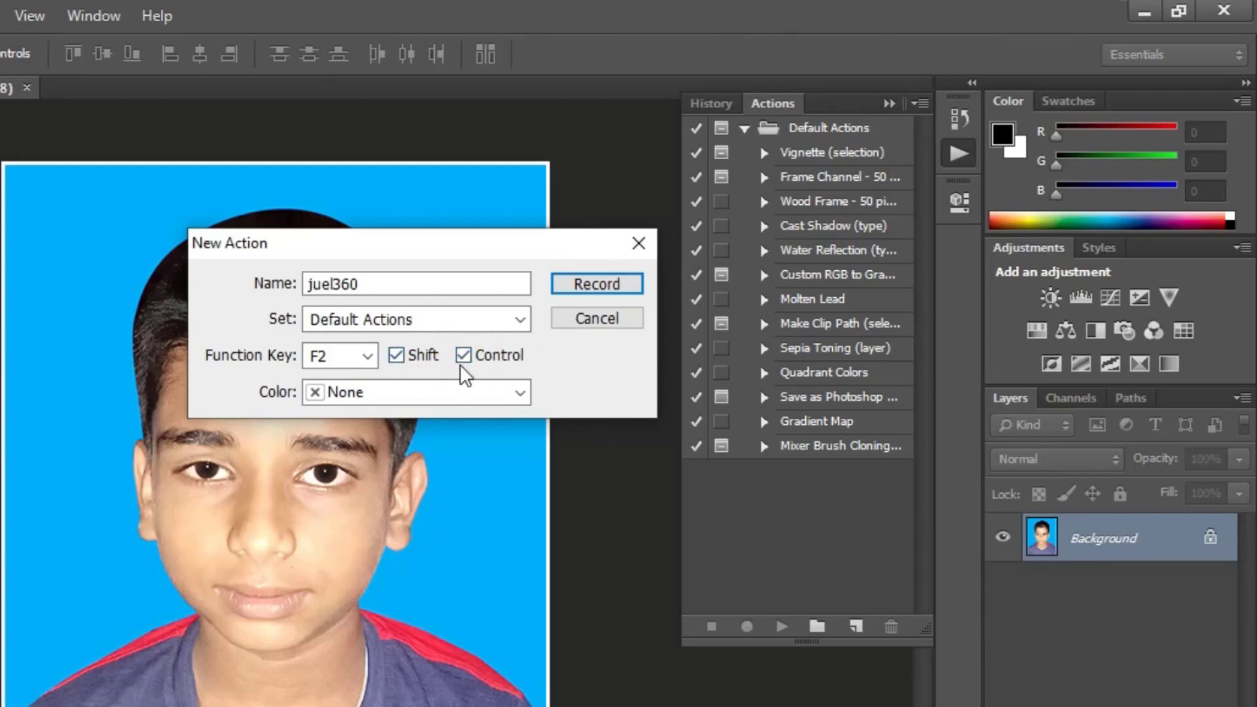
# Step: Set the new action's color to Red and start recording it
pyautogui.click(347, 398)
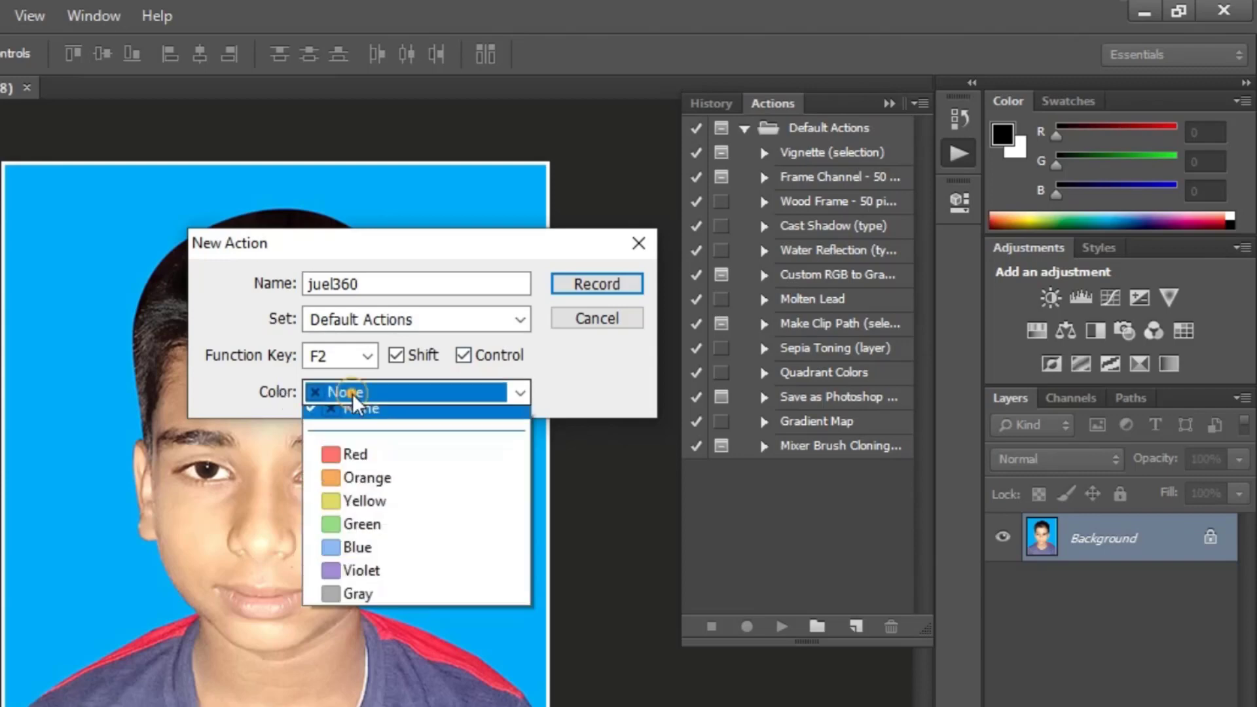
pyautogui.click(350, 466)
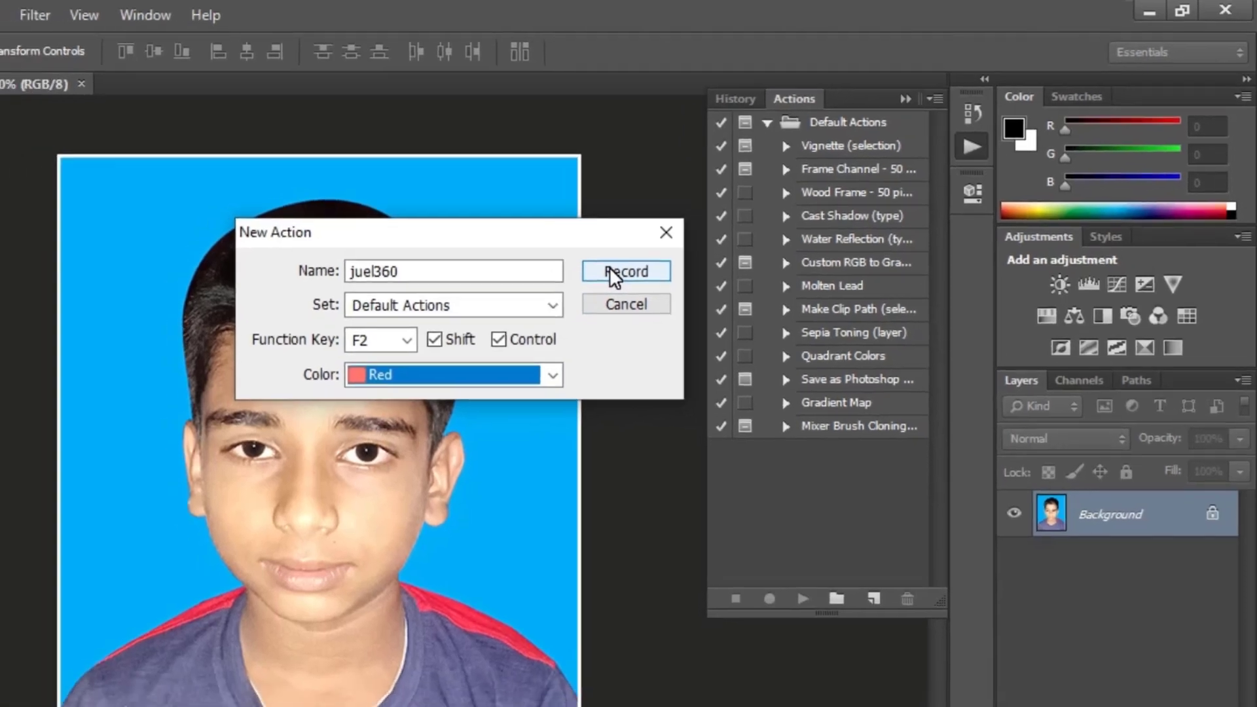
pyautogui.click(582, 284)
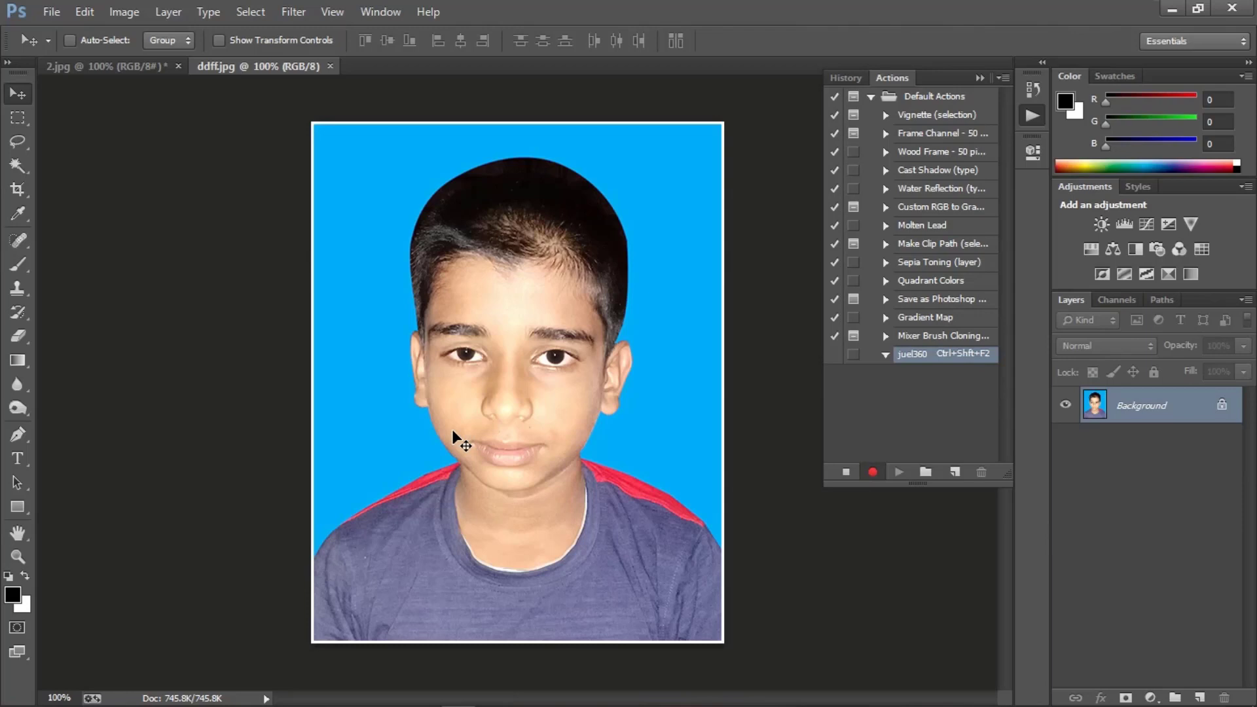
# Step: Copy the entire ddff.jpg photo and create a new document with the Photo preset at Portrait, 4 x 6 size
pyautogui.hotkey('ctrl', 'a')
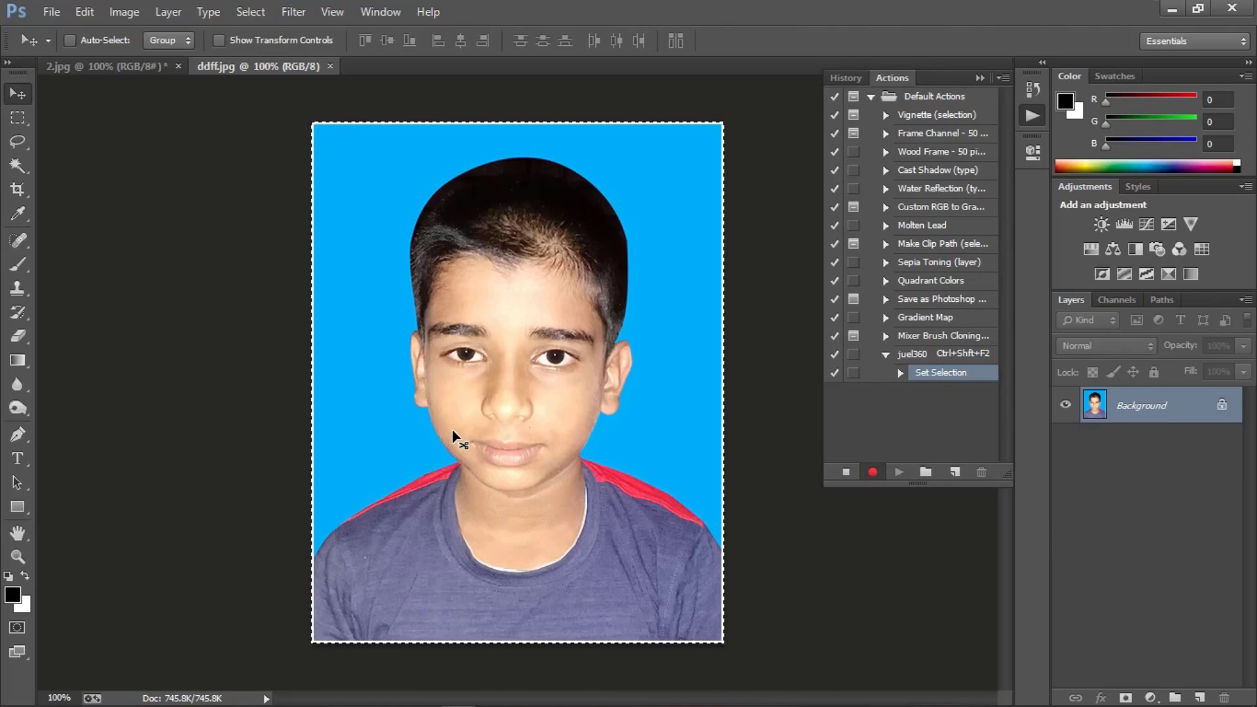
pyautogui.hotkey('ctrl', 'c')
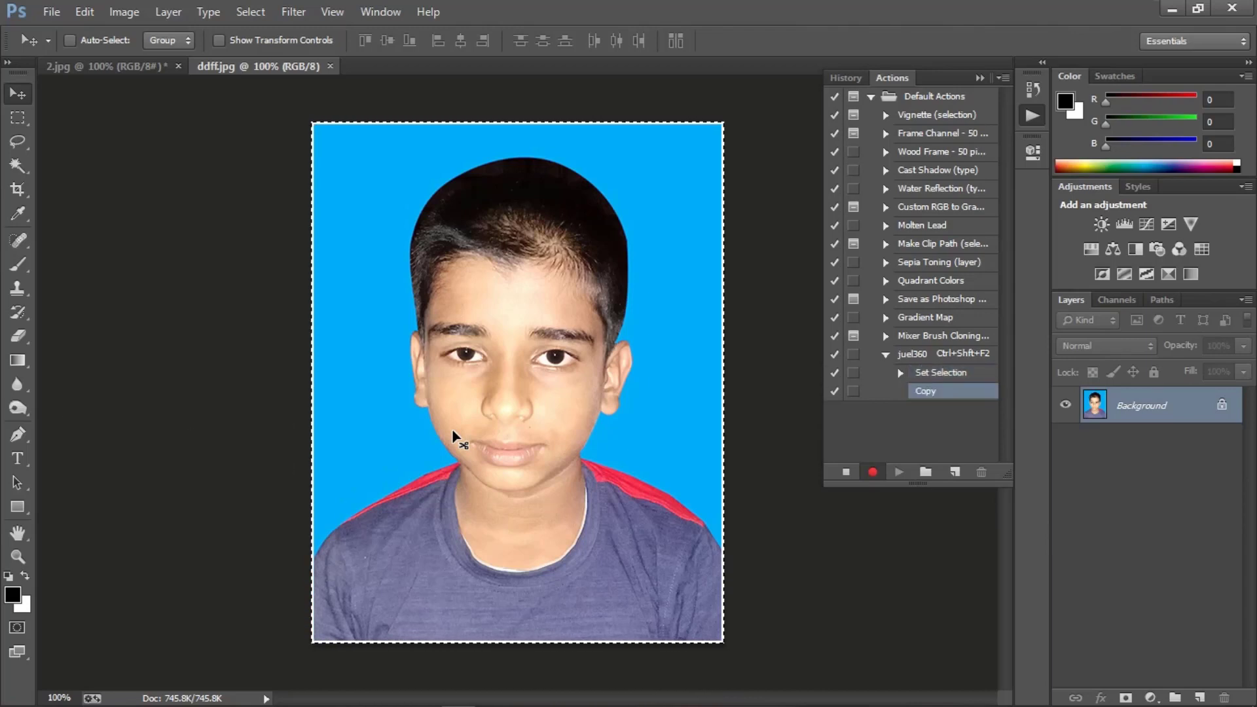
pyautogui.hotkey('ctrl', 'n')
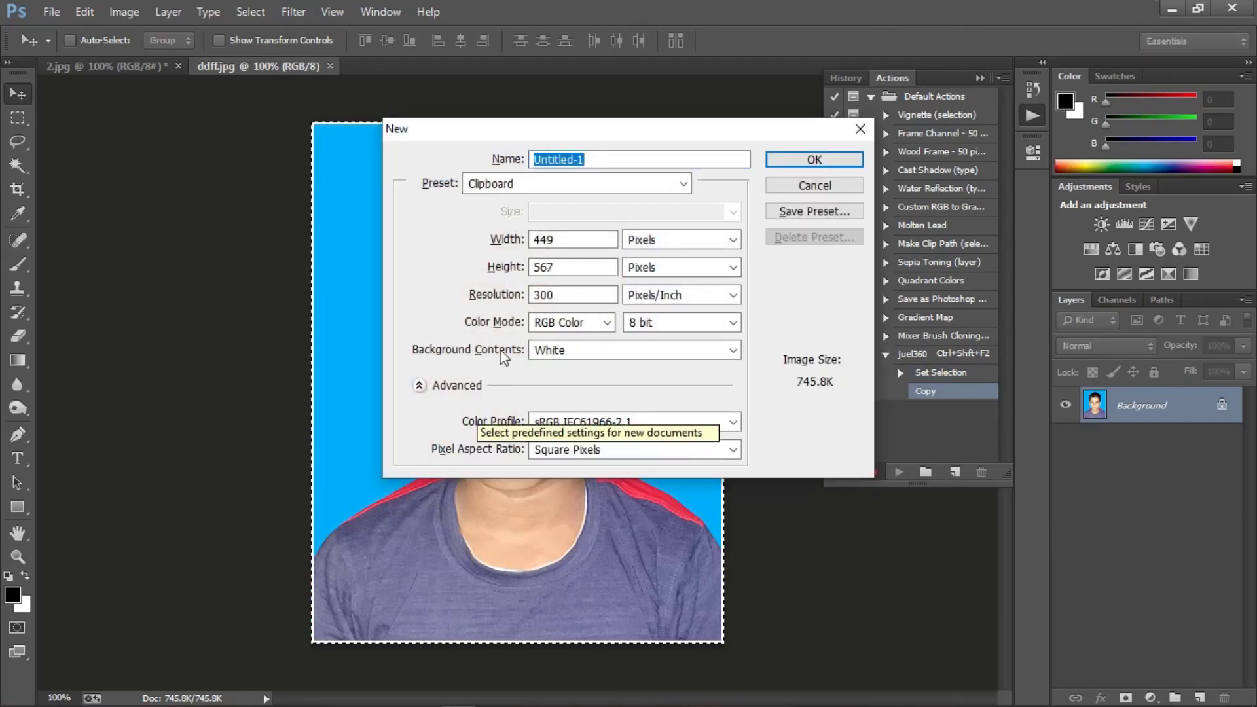
pyautogui.click(502, 187)
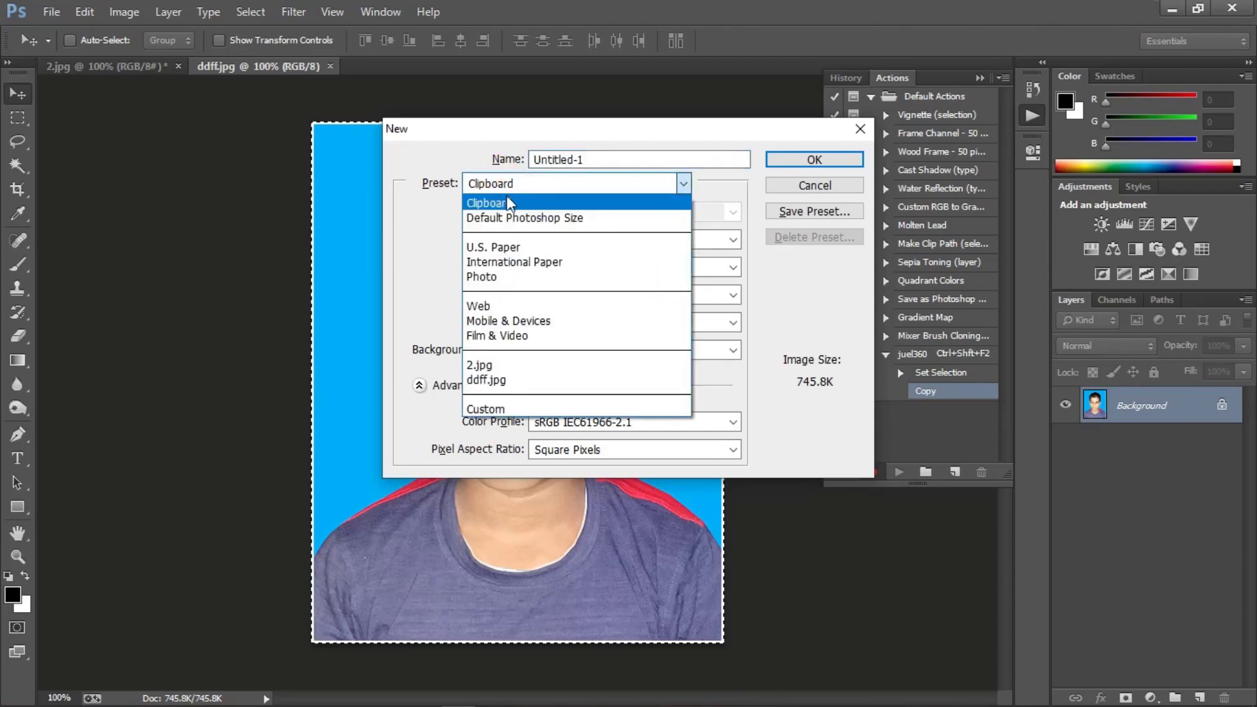
pyautogui.click(504, 276)
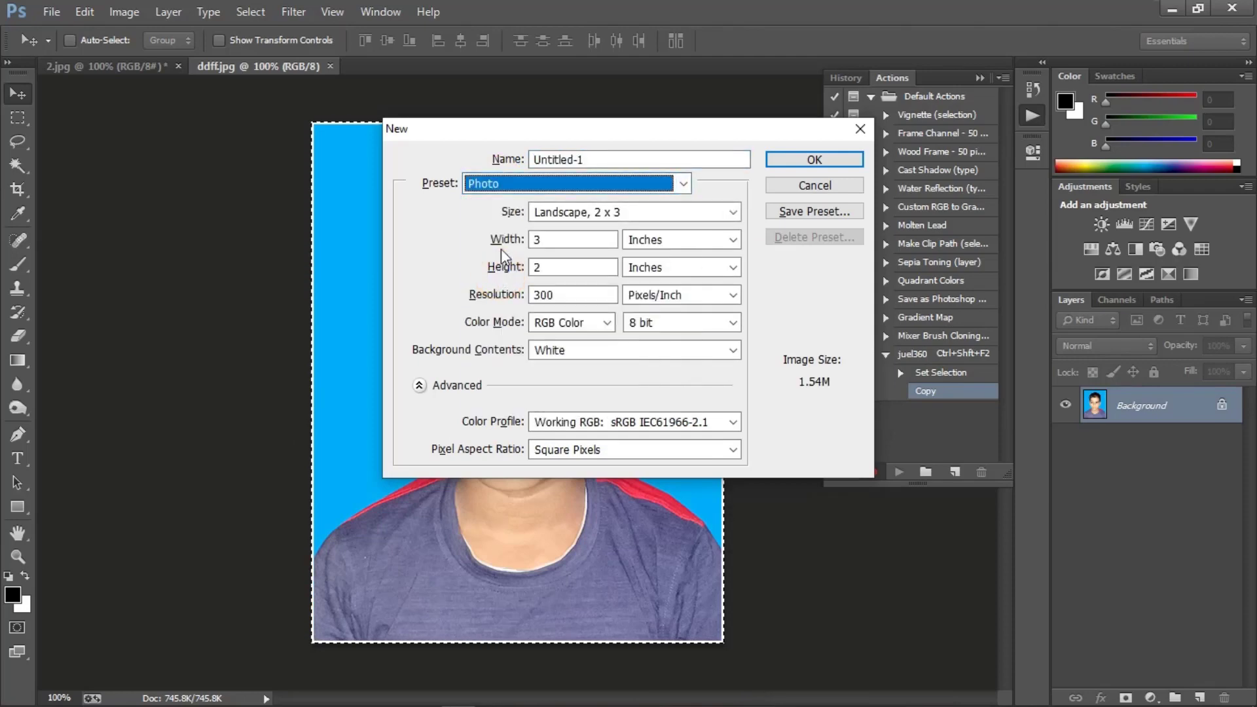
pyautogui.click(594, 213)
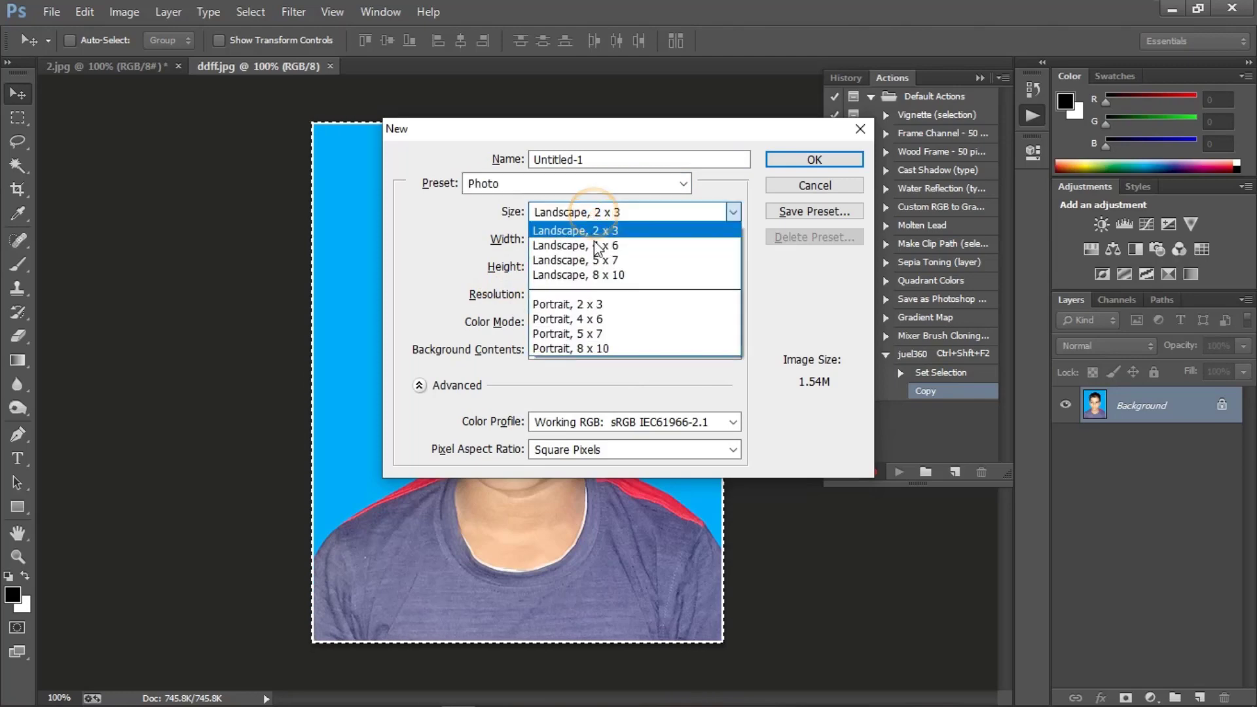
pyautogui.click(600, 320)
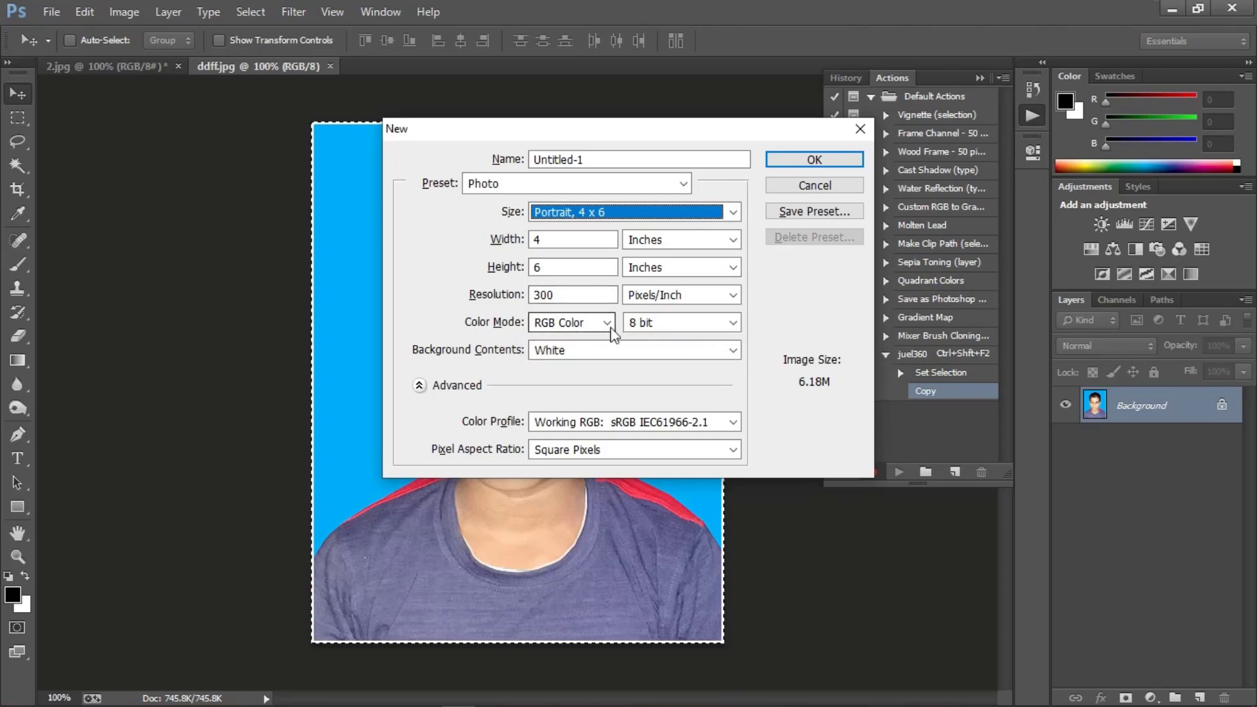
pyautogui.click(782, 160)
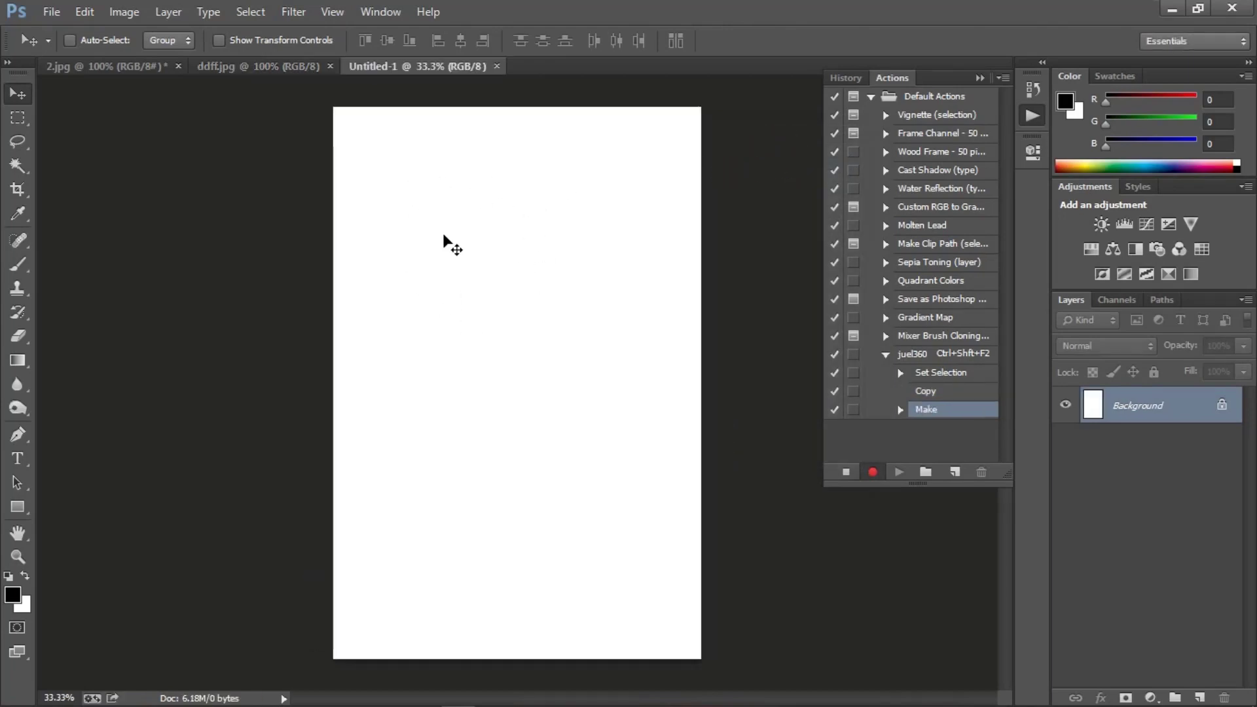
# Step: Paste the photo into the page's upper-left corner and duplicate it beside the original on the right
pyautogui.hotkey('ctrl', 'v')
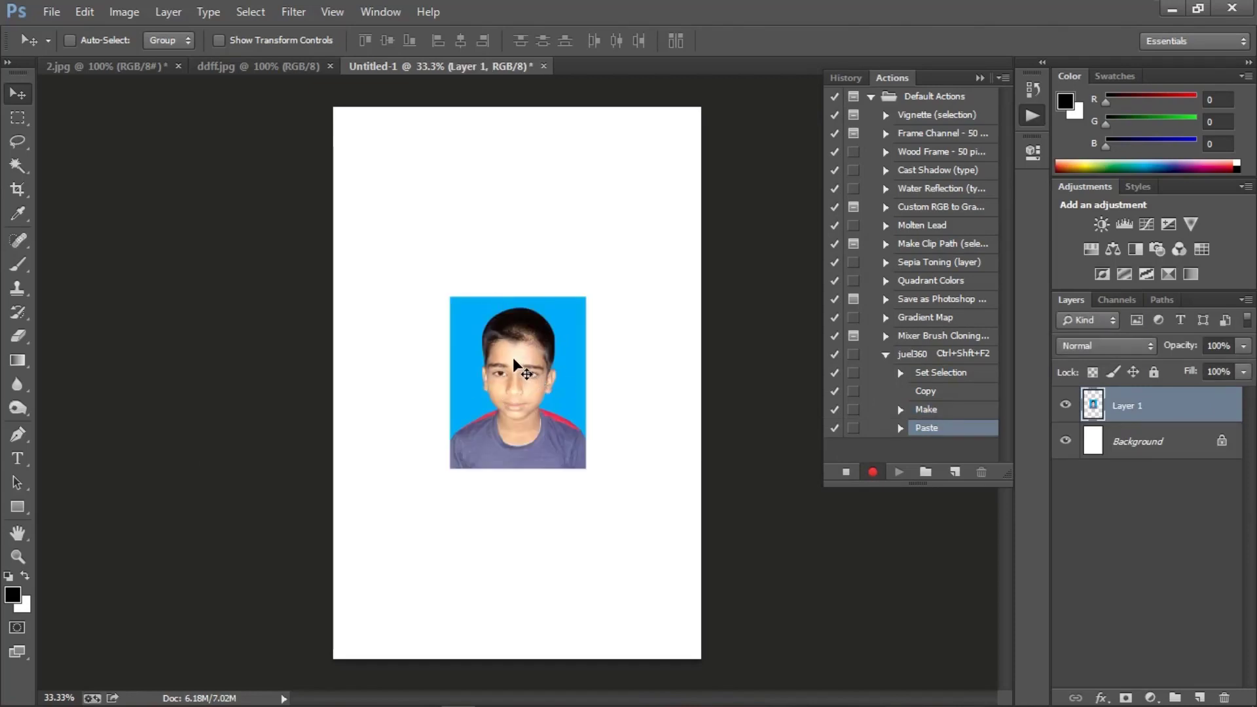
pyautogui.moveTo(514, 360); pyautogui.dragTo(407, 174)
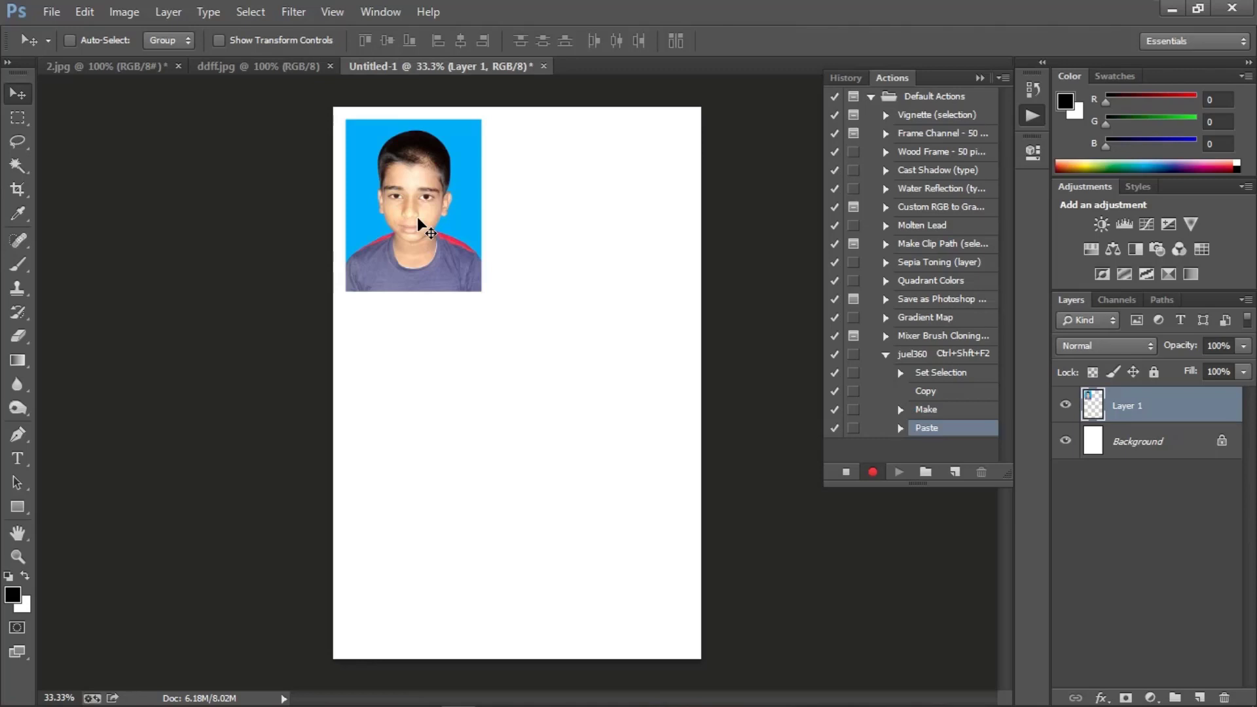
pyautogui.press('alt')
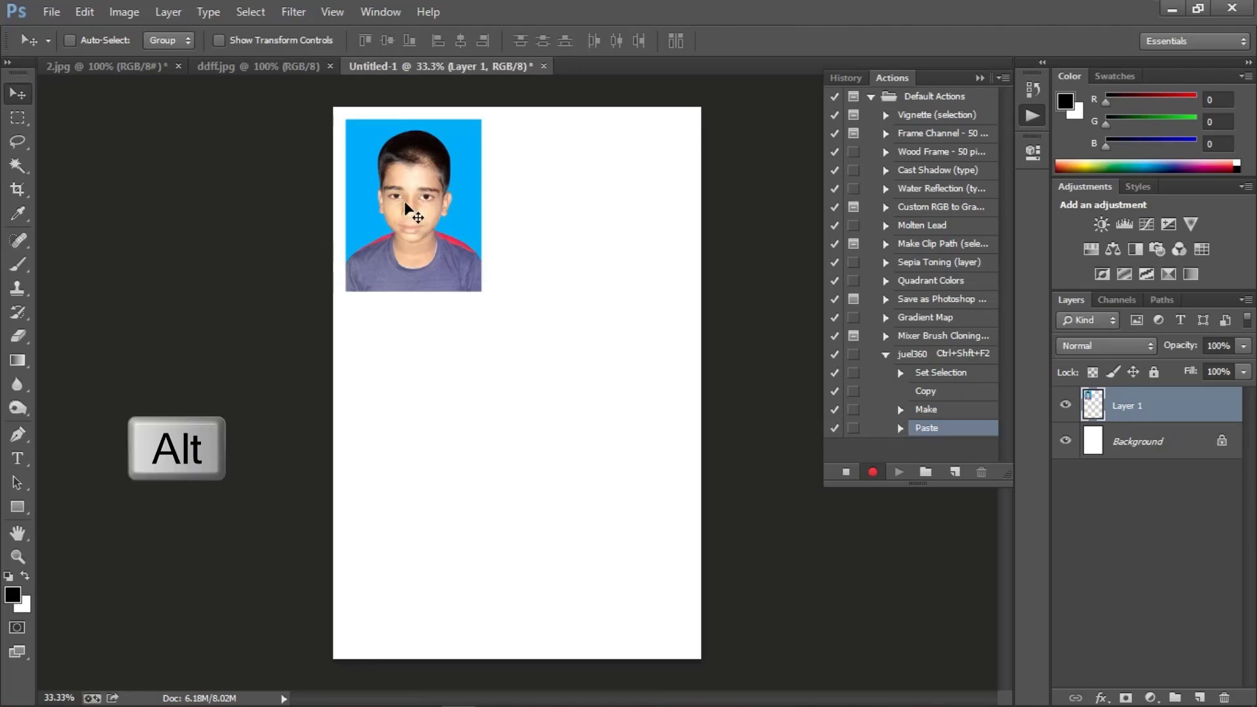
pyautogui.moveTo(404, 203); pyautogui.dragTo(578, 210)
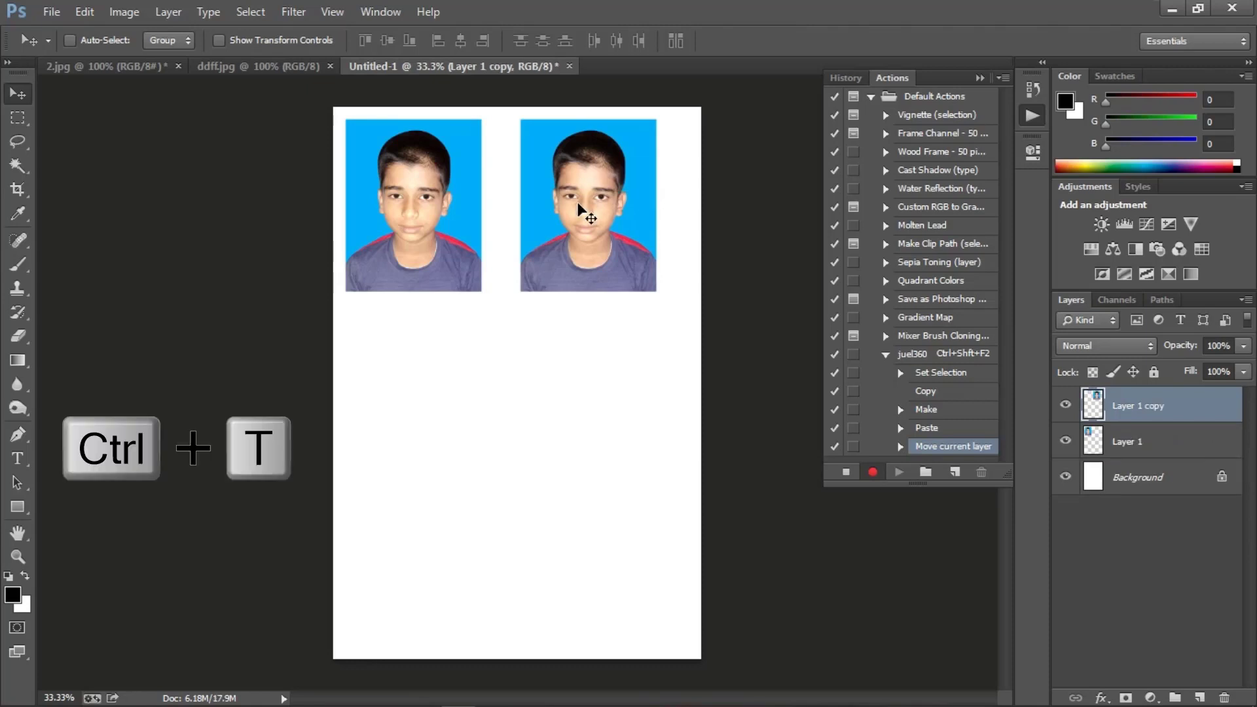
# Step: Rotate the duplicated photo 90° clockwise and align its top edge with the first photo
pyautogui.hotkey('ctrl', 't')
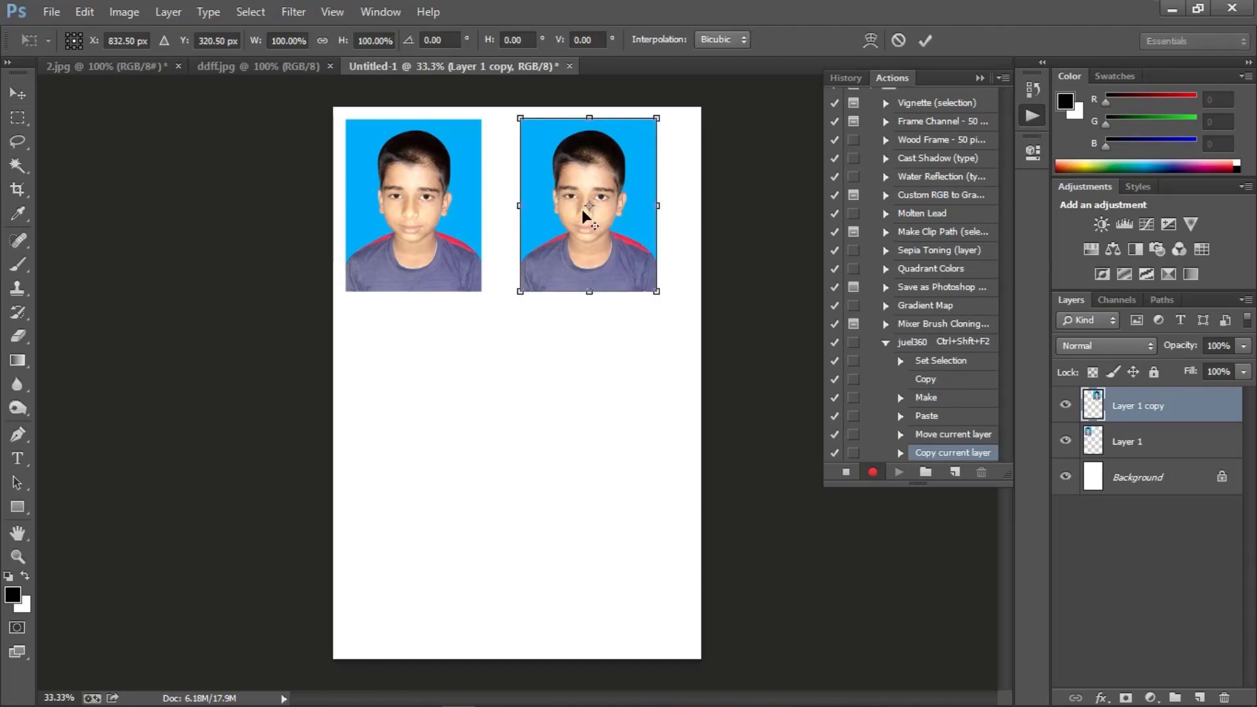
pyautogui.rightClick(583, 203)
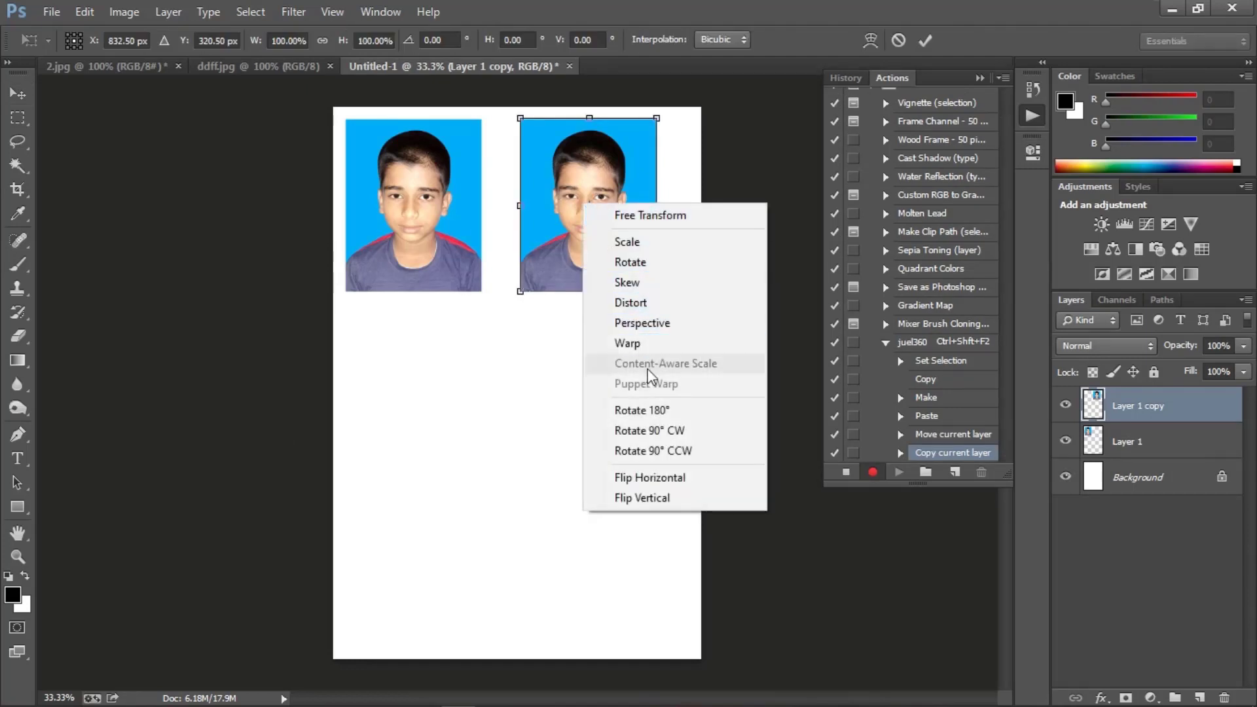
pyautogui.click(663, 435)
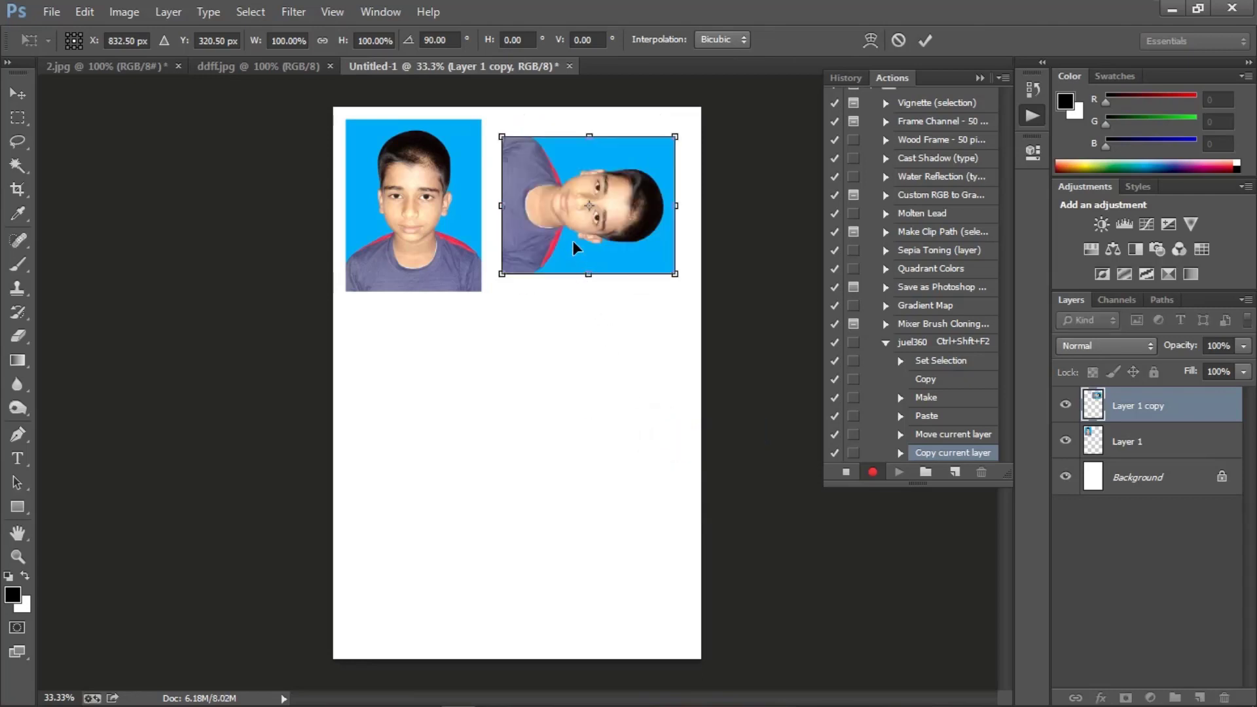
pyautogui.moveTo(573, 238); pyautogui.dragTo(571, 229)
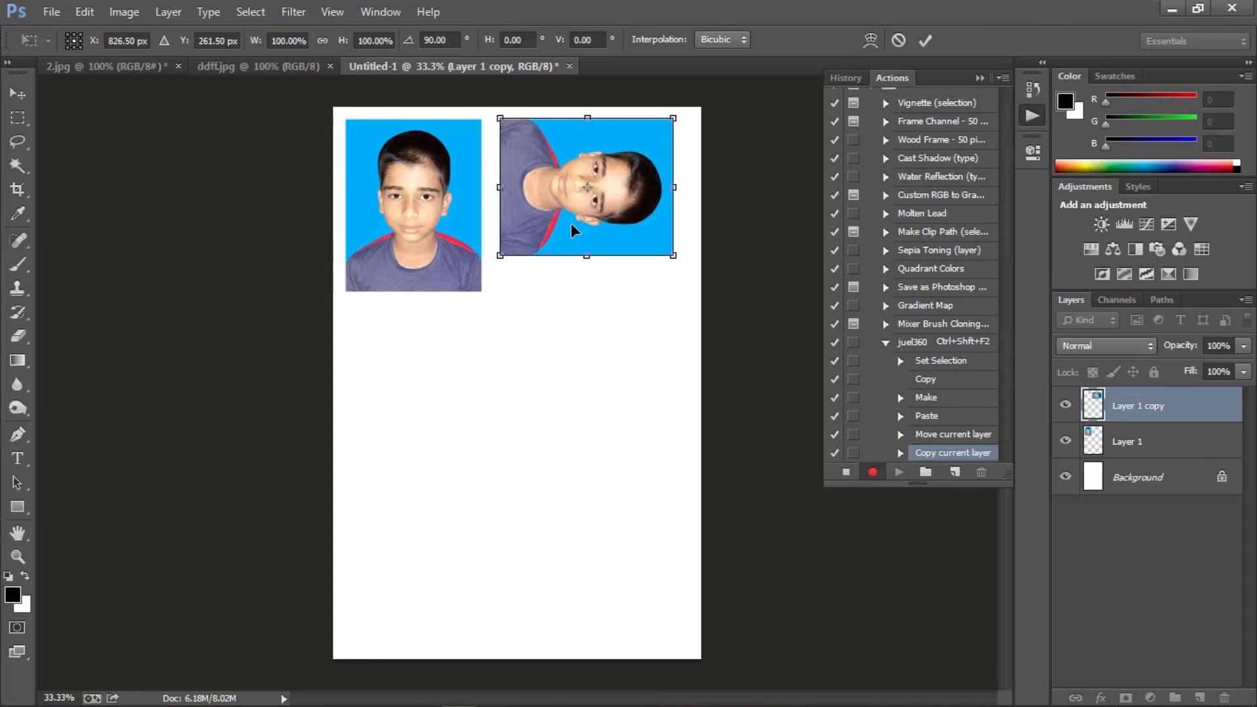
pyautogui.press('Return')
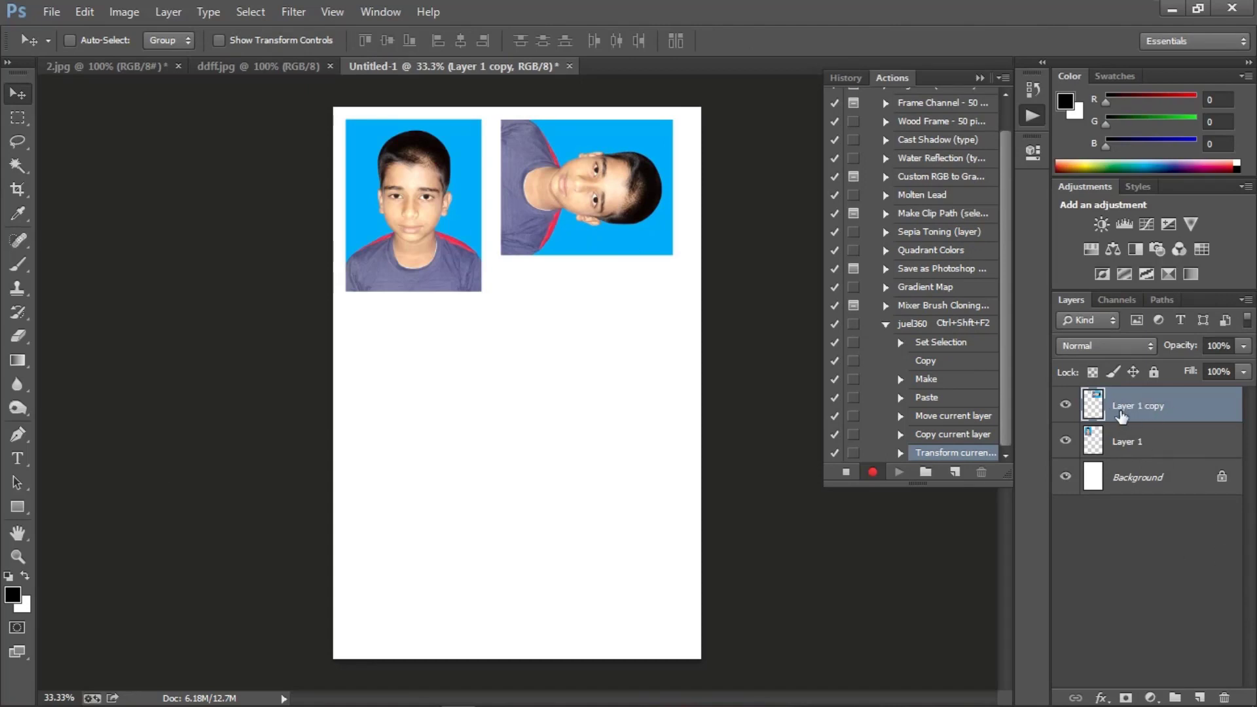
# Step: Fill the second row with copies of the rotated and upright photos, and place another upright copy at the page's lower left
pyautogui.press('alt')
pyautogui.moveTo(560, 169); pyautogui.dragTo(392, 353)
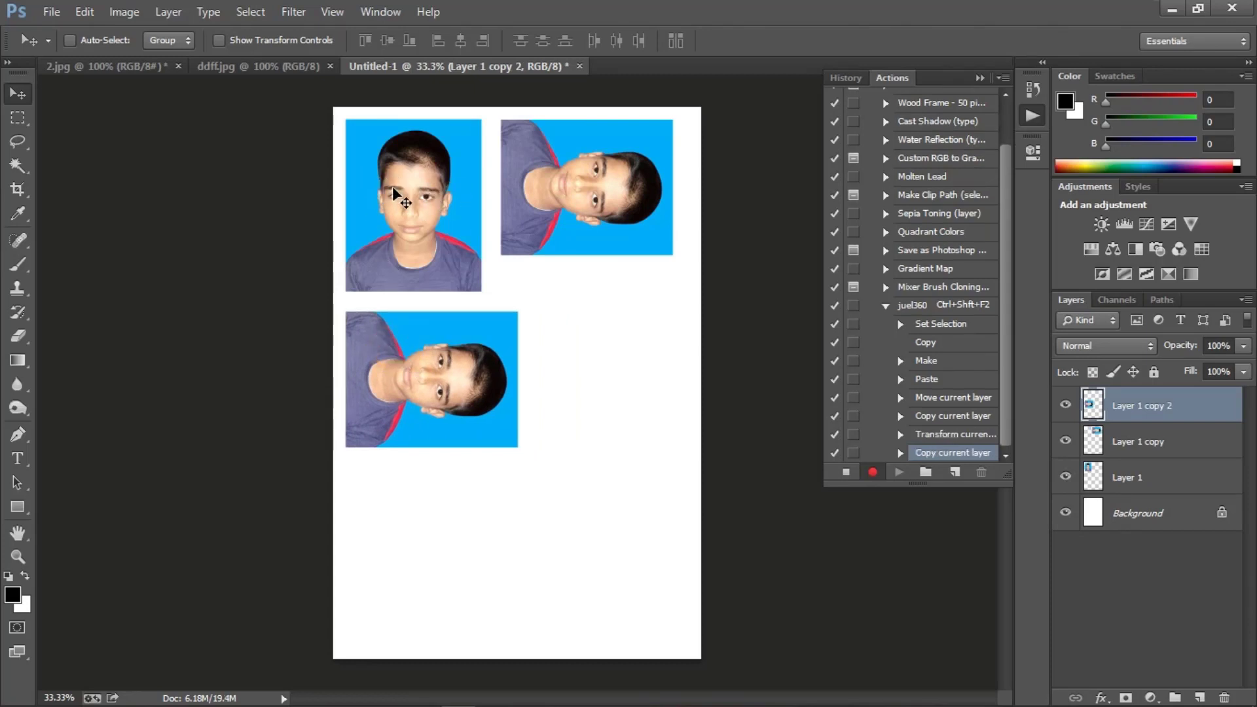
pyautogui.rightClick(389, 168)
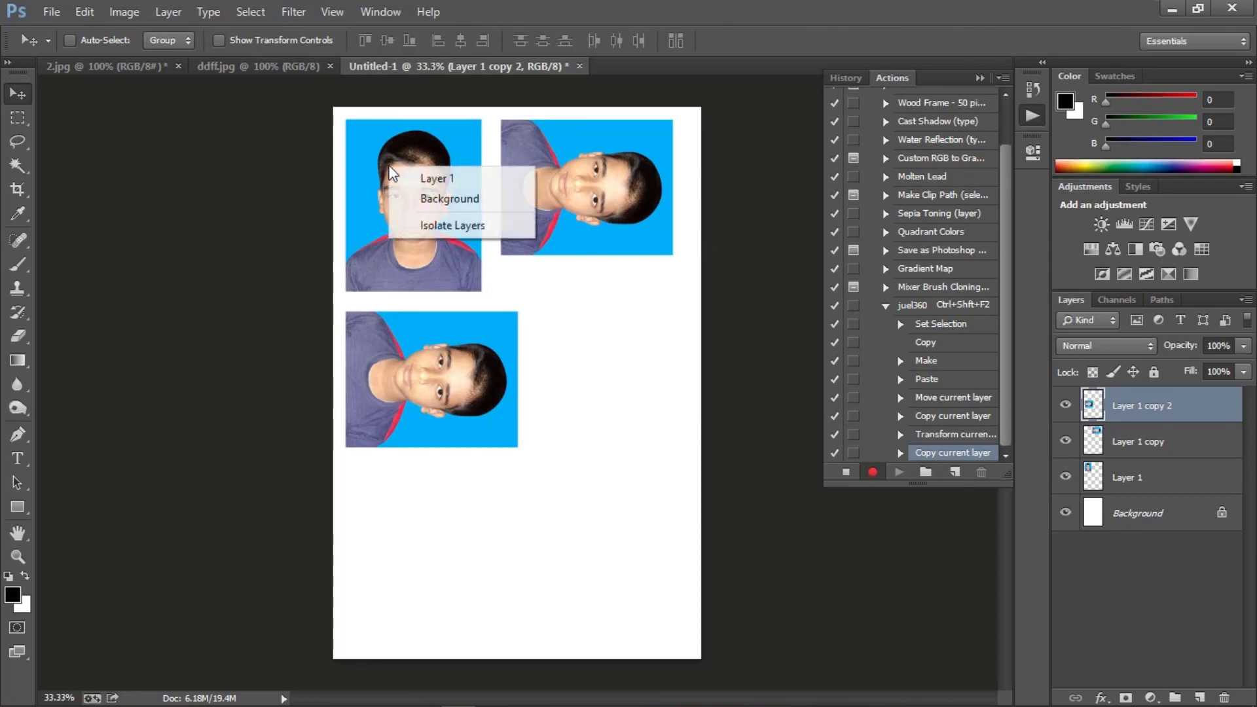
pyautogui.click(430, 179)
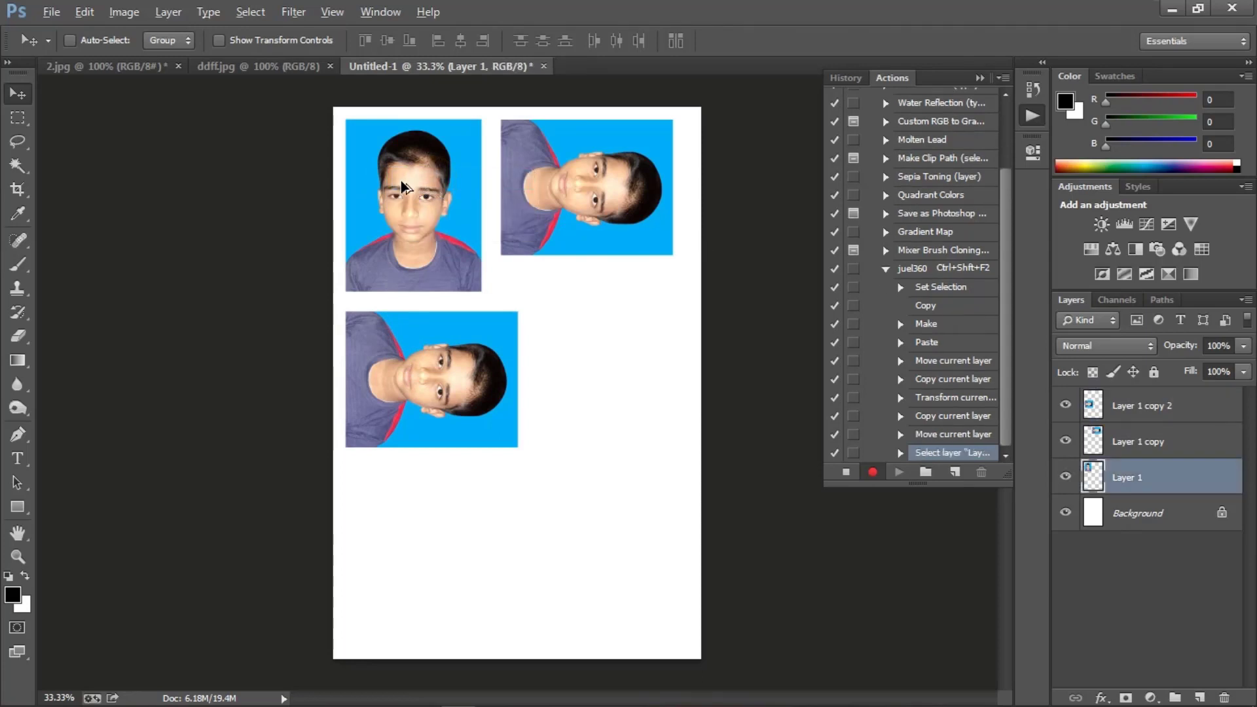
pyautogui.moveTo(401, 182); pyautogui.dragTo(589, 339)
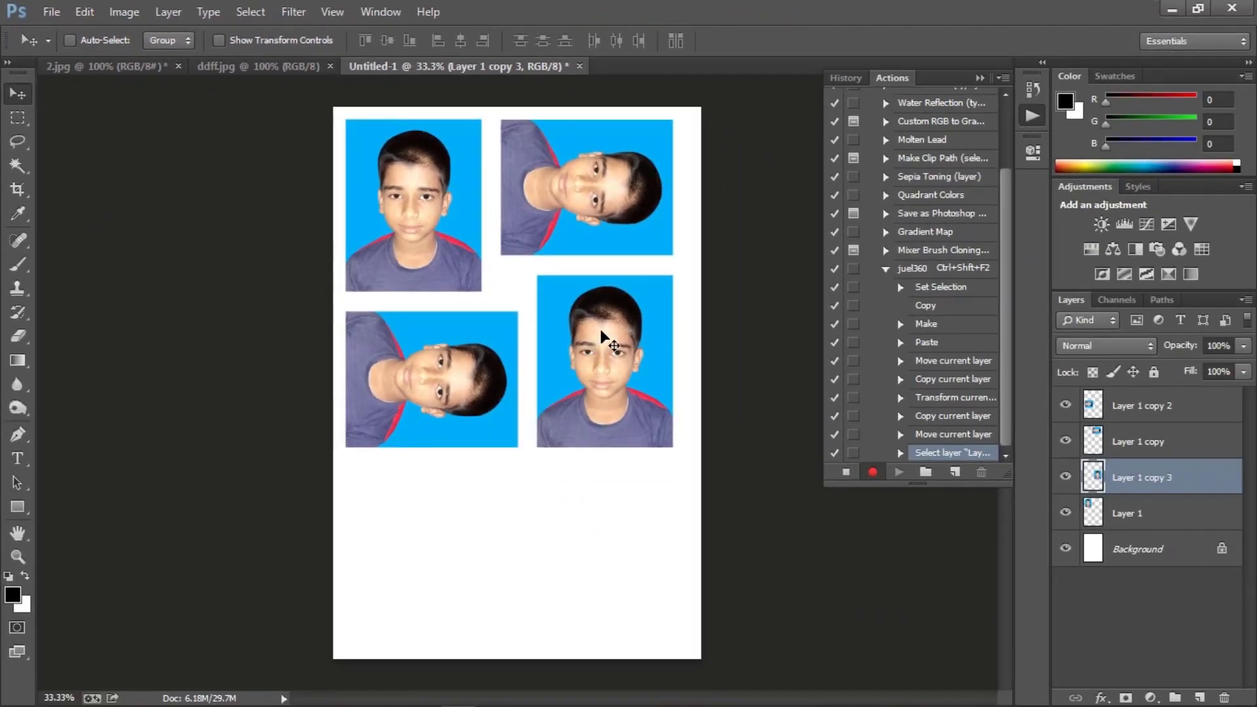
pyautogui.moveTo(591, 362); pyautogui.dragTo(404, 532)
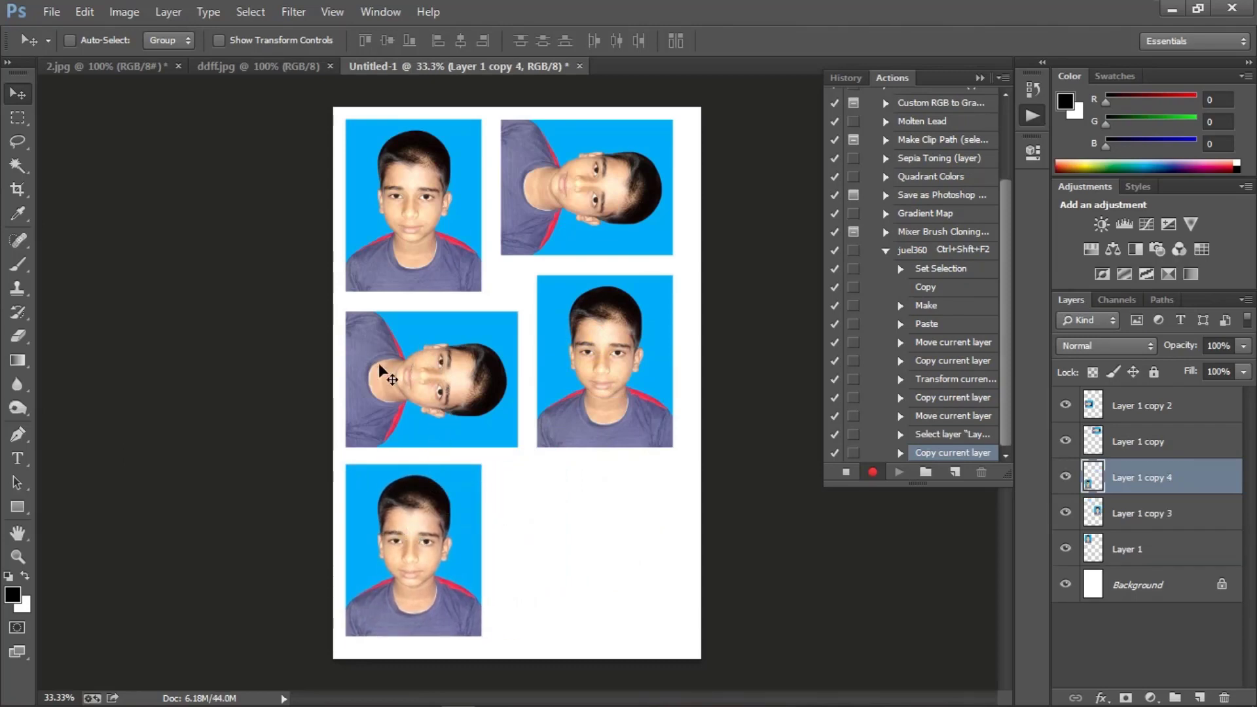
# Step: Duplicate the rotated second-row photo into the empty space beside the third-row upright copy and stop recording the action
pyautogui.rightClick(414, 357)
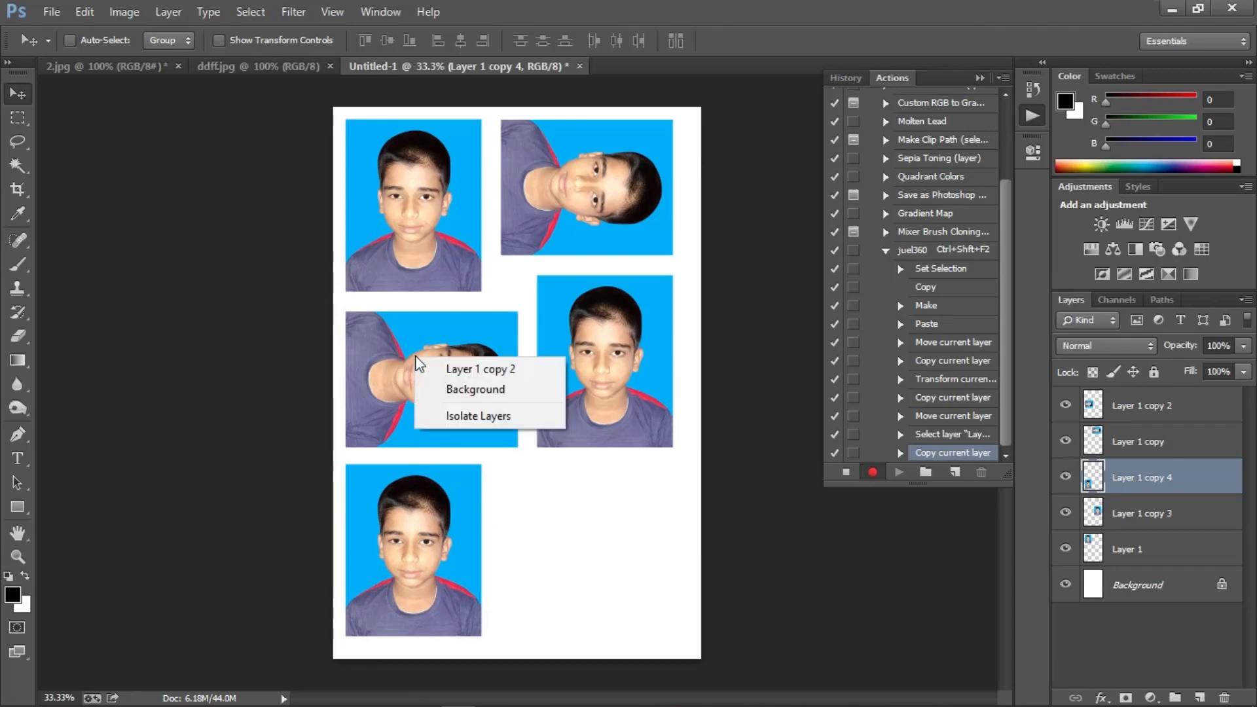
pyautogui.click(480, 369)
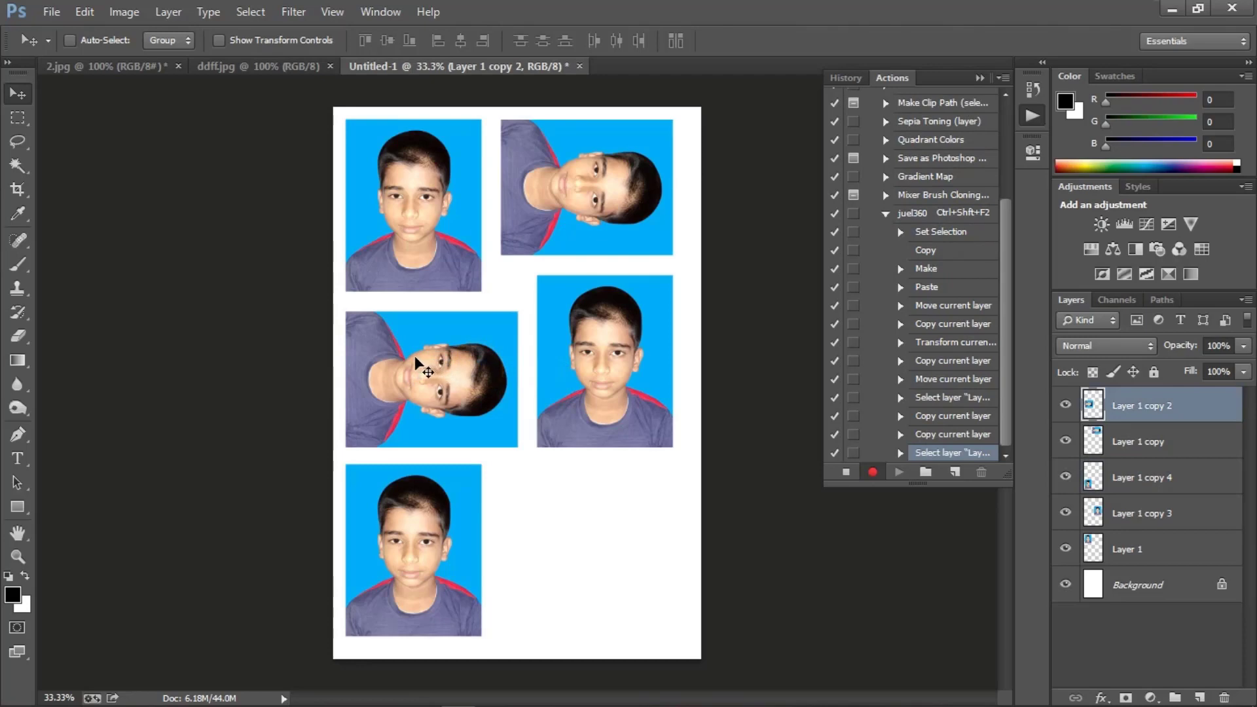
pyautogui.press('alt')
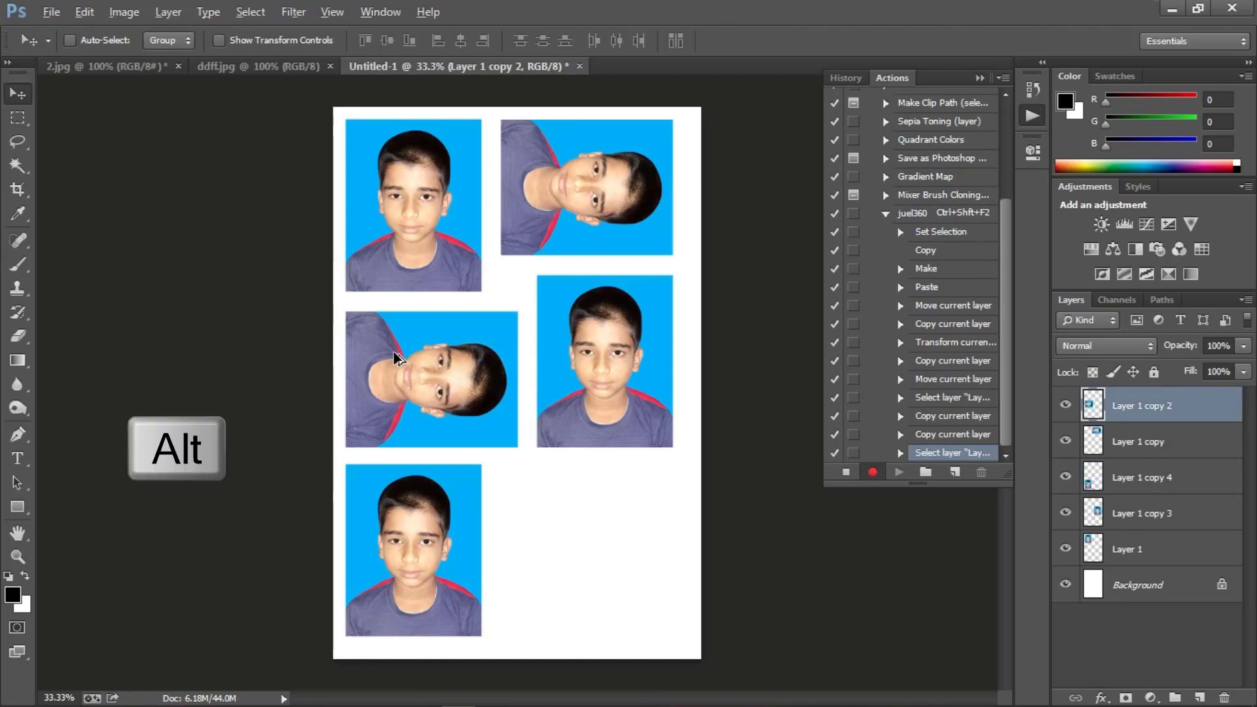
pyautogui.moveTo(396, 356); pyautogui.dragTo(548, 517)
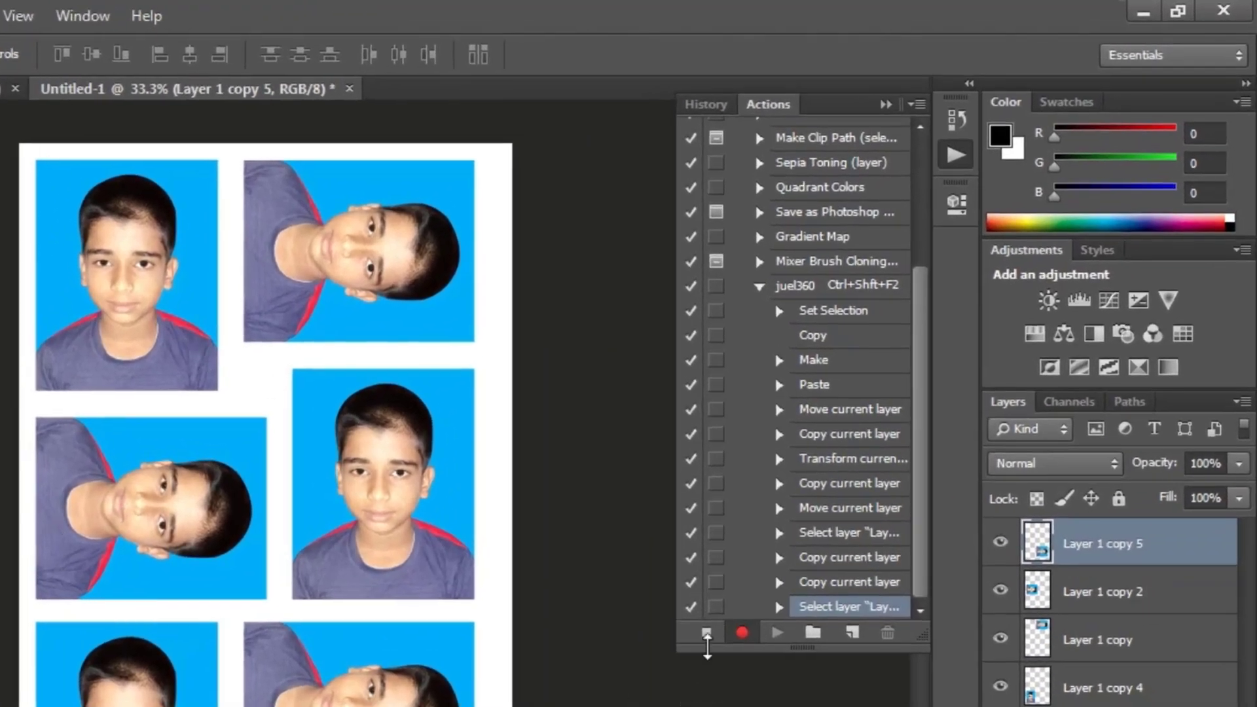
pyautogui.click(706, 632)
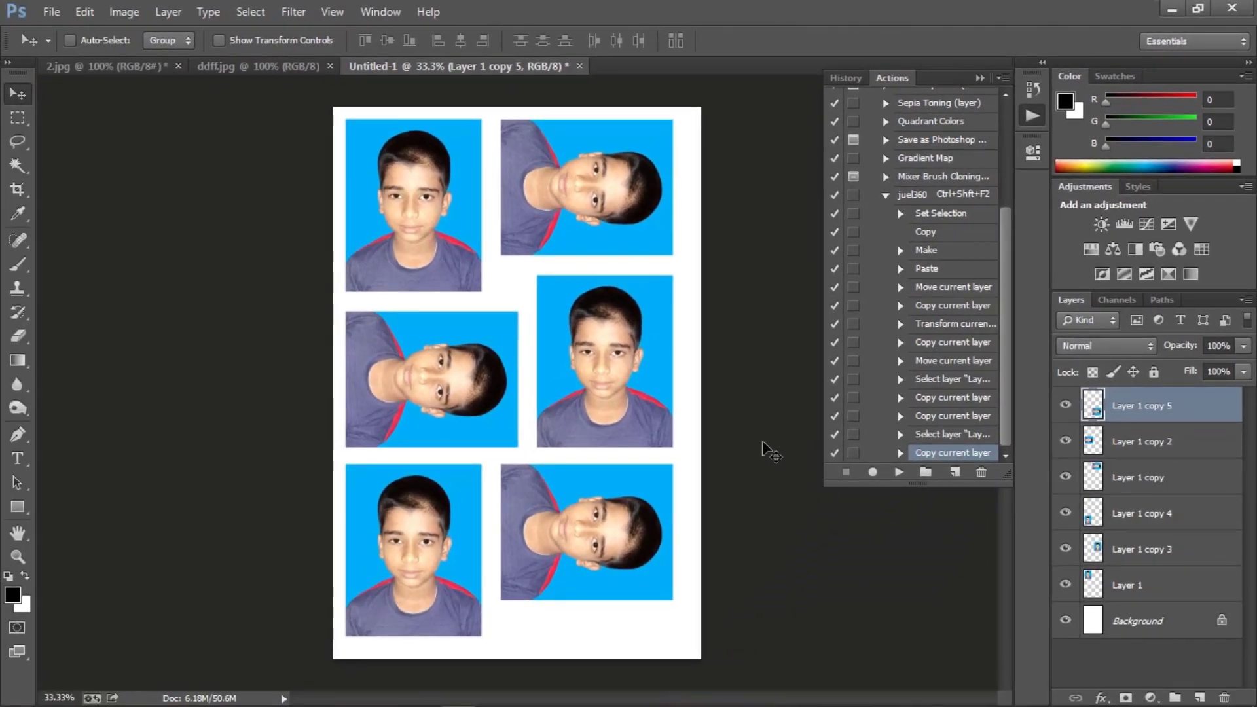
# Step: Close the Untitled-1 page without saving and run the juel360 action on ddff.jpg to rebuild the layout
pyautogui.click(579, 67)
pyautogui.click(629, 278)
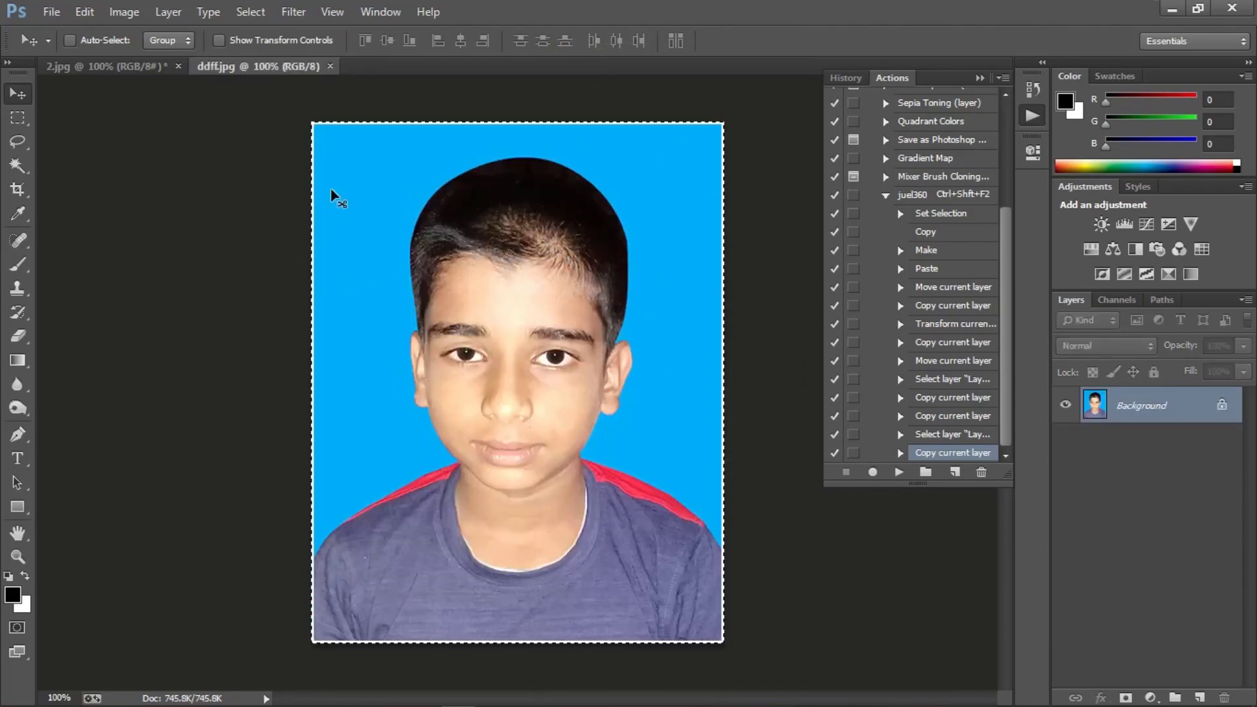
pyautogui.hotkey('ctrl', 'shift', 'F2')
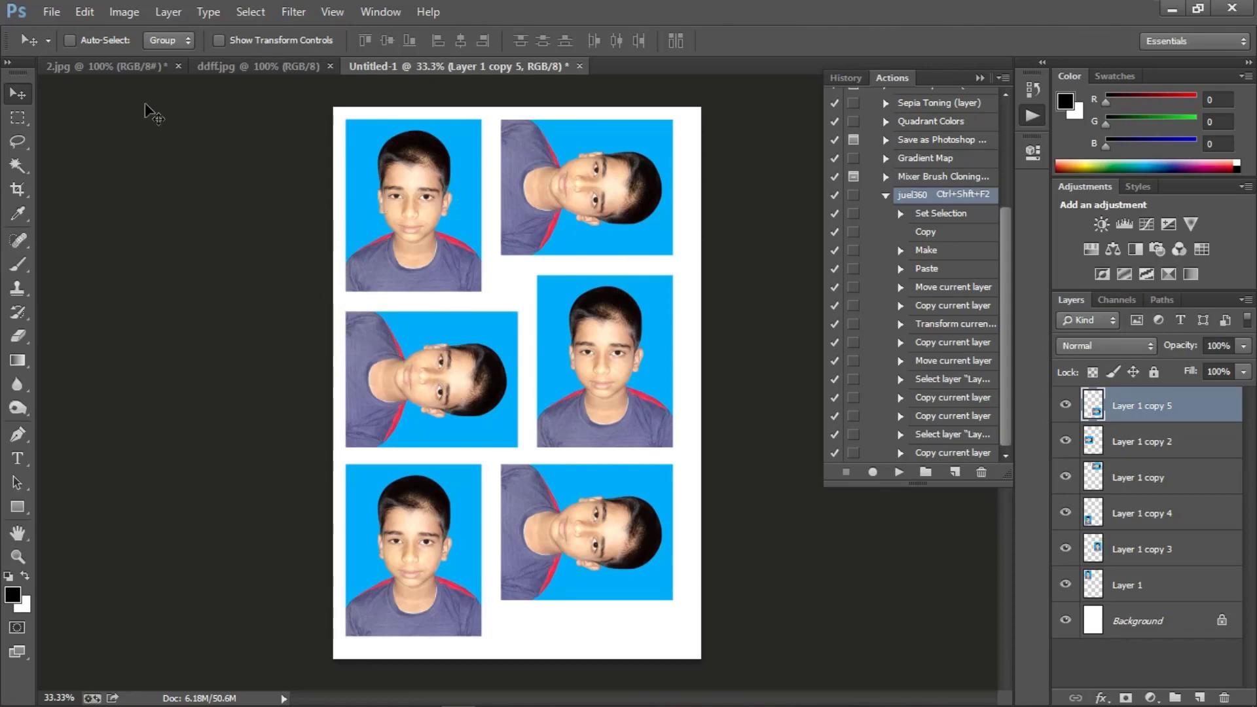
# Step: Select the entire 2.jpg photo and run the juel360 action to lay out its copies on a new page
pyautogui.click(89, 69)
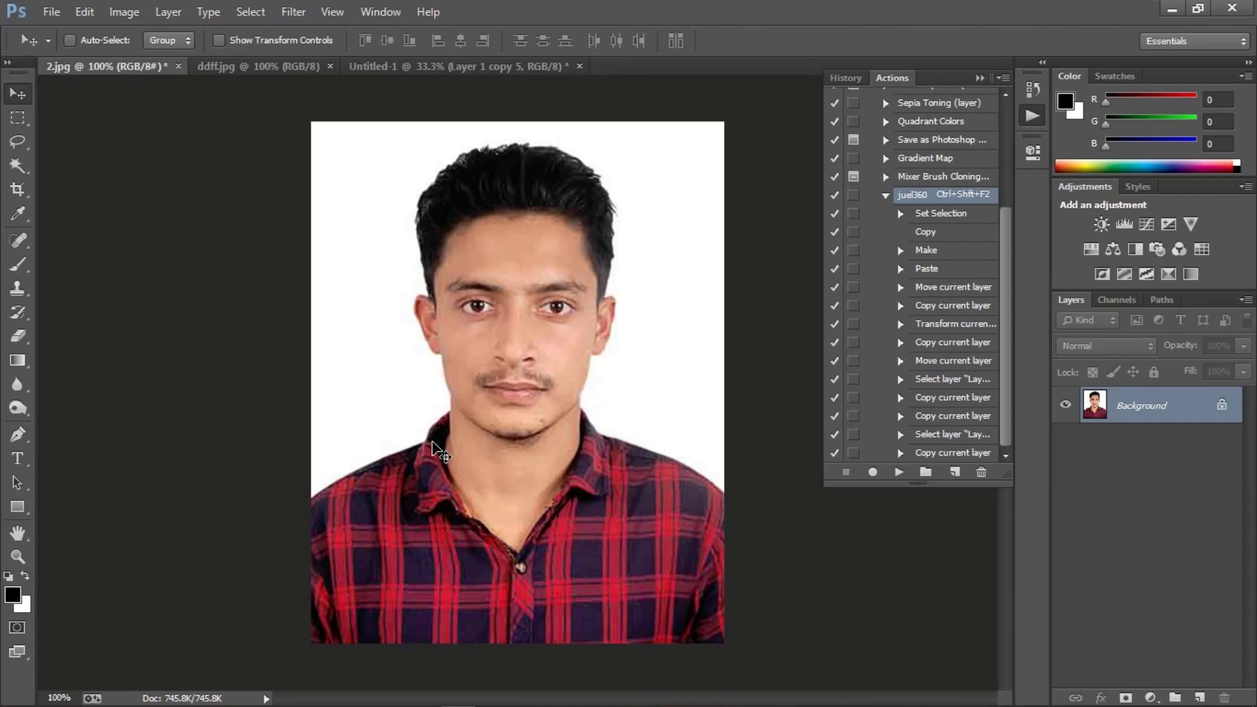
pyautogui.hotkey('ctrl', 'a')
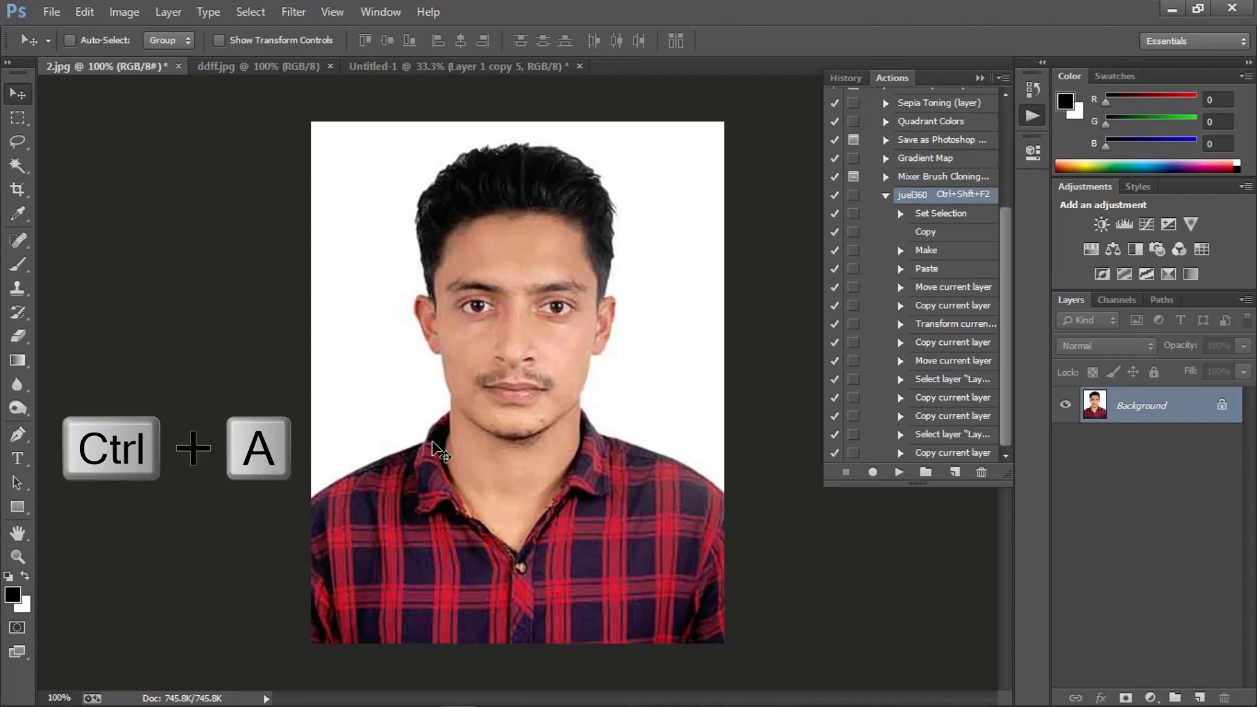
pyautogui.hotkey('ctrl', 'shift', 'F2')
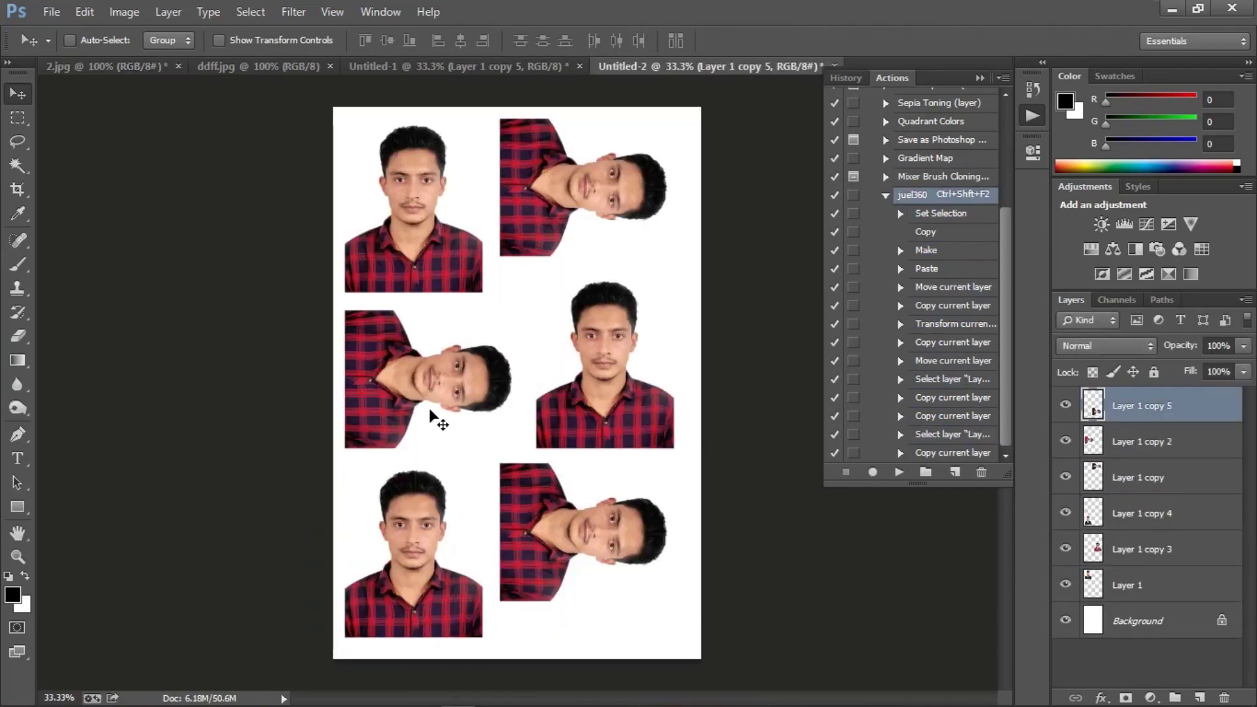
# Step: Return to 2.jpg and start a Stroke around the selected photo with a width of 2 px
pyautogui.hotkey('ctrl', 'Tab')
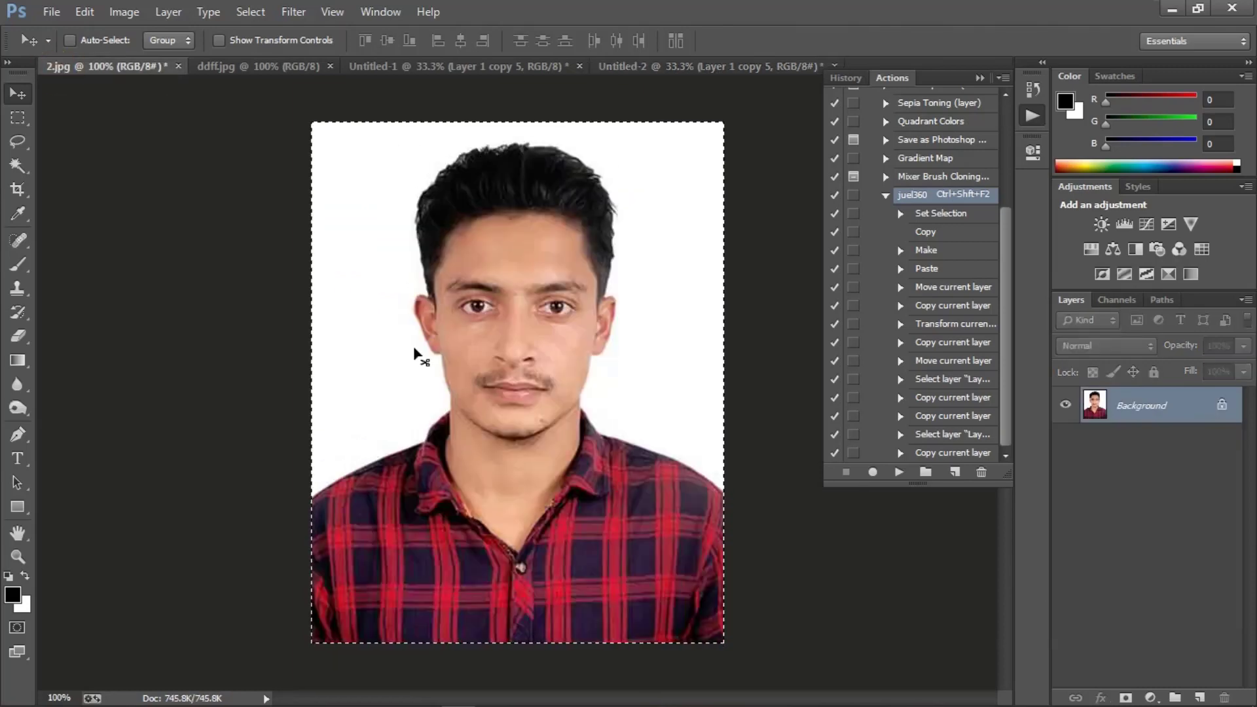
pyautogui.click(84, 11)
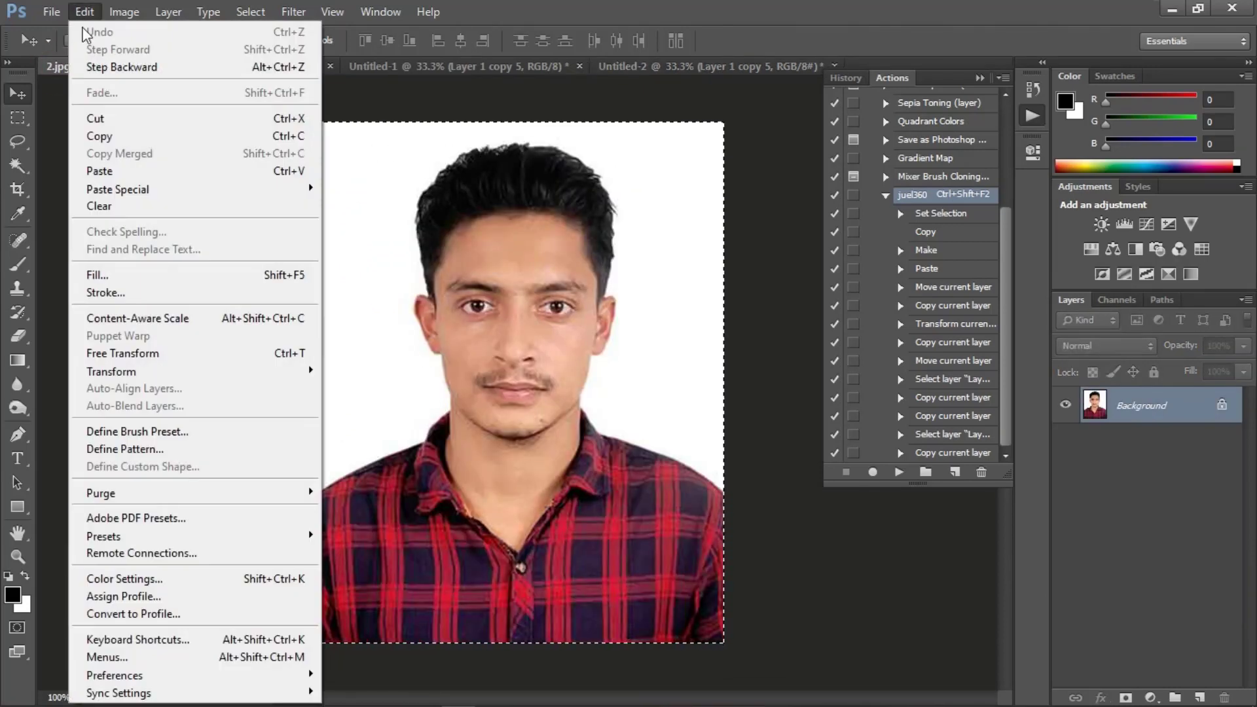
pyautogui.click(103, 292)
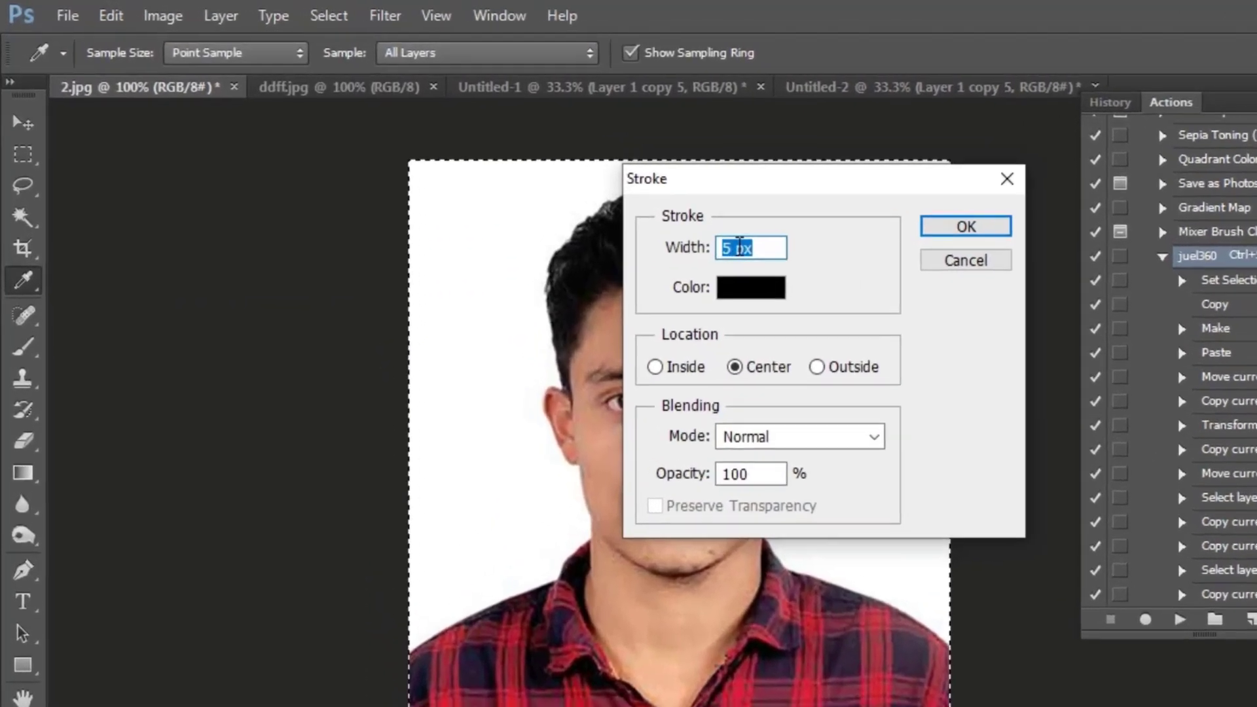
pyautogui.click(613, 202)
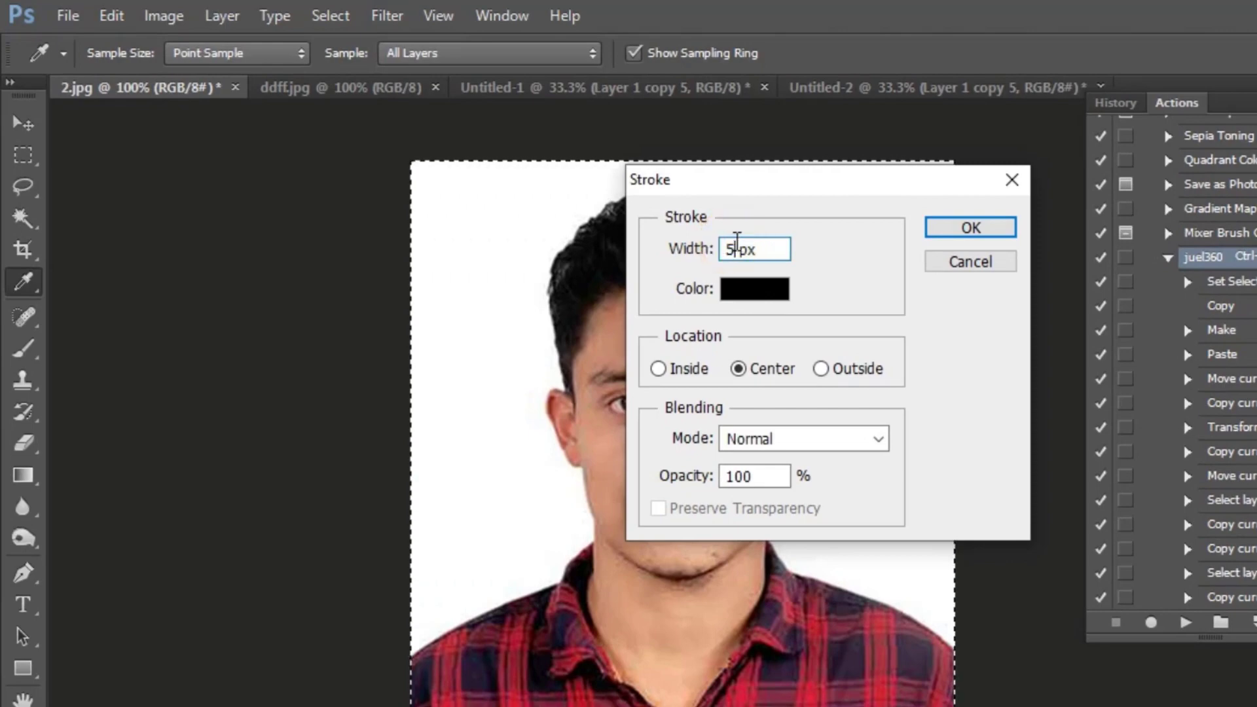
pyautogui.moveTo(733, 243); pyautogui.dragTo(709, 237)
pyautogui.write('2')
# Step: Apply the stroke in black (000000) at the Center location and run the juel360 action on the outlined photo
pyautogui.click(726, 293)
pyautogui.click(543, 557)
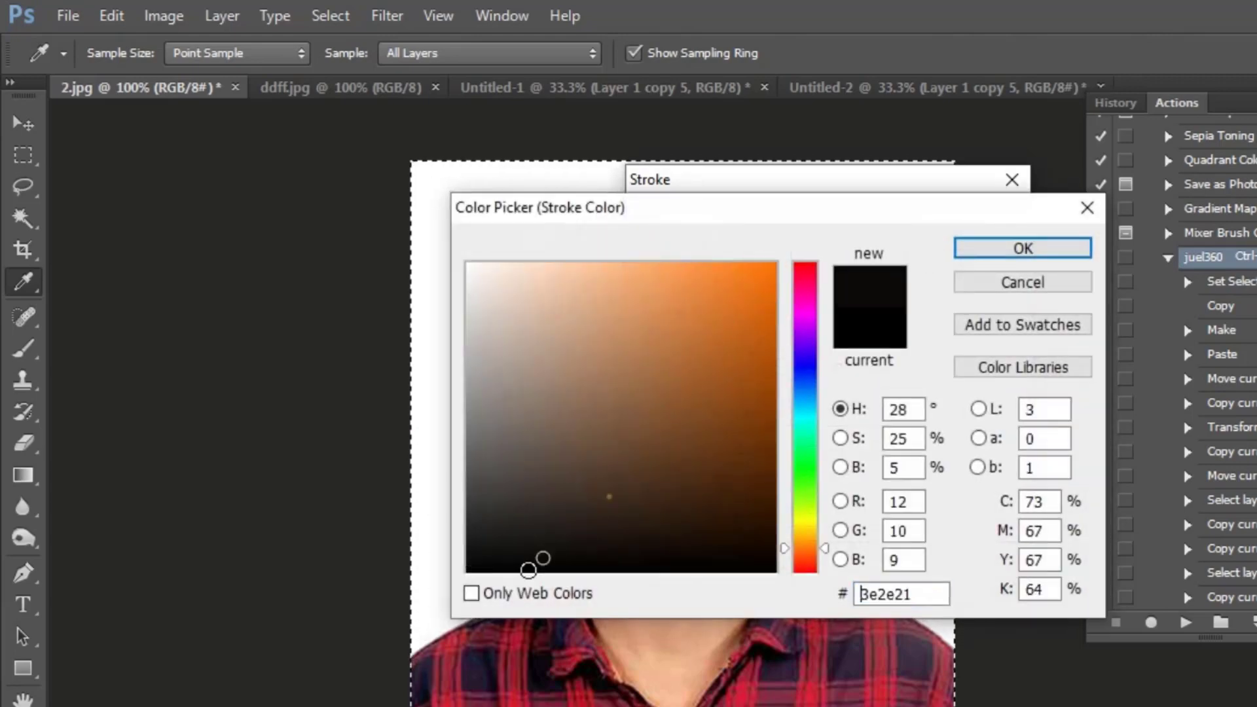
pyautogui.moveTo(543, 558); pyautogui.dragTo(380, 641)
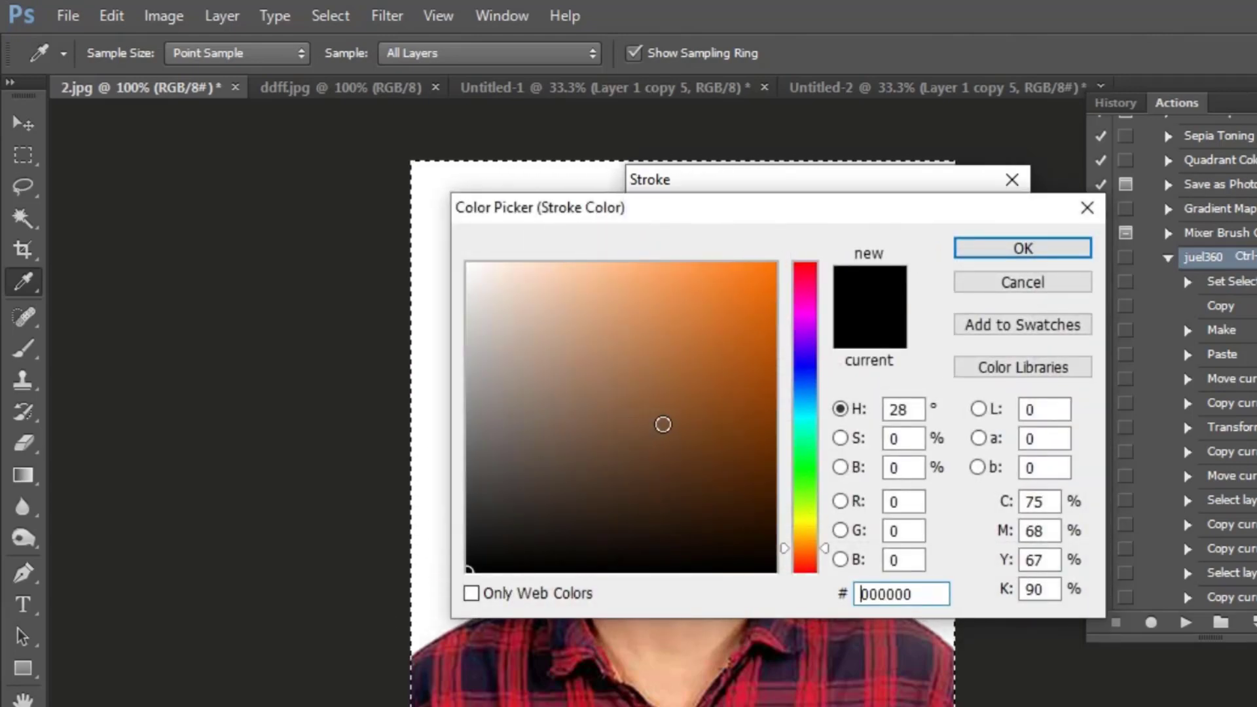
pyautogui.click(1003, 250)
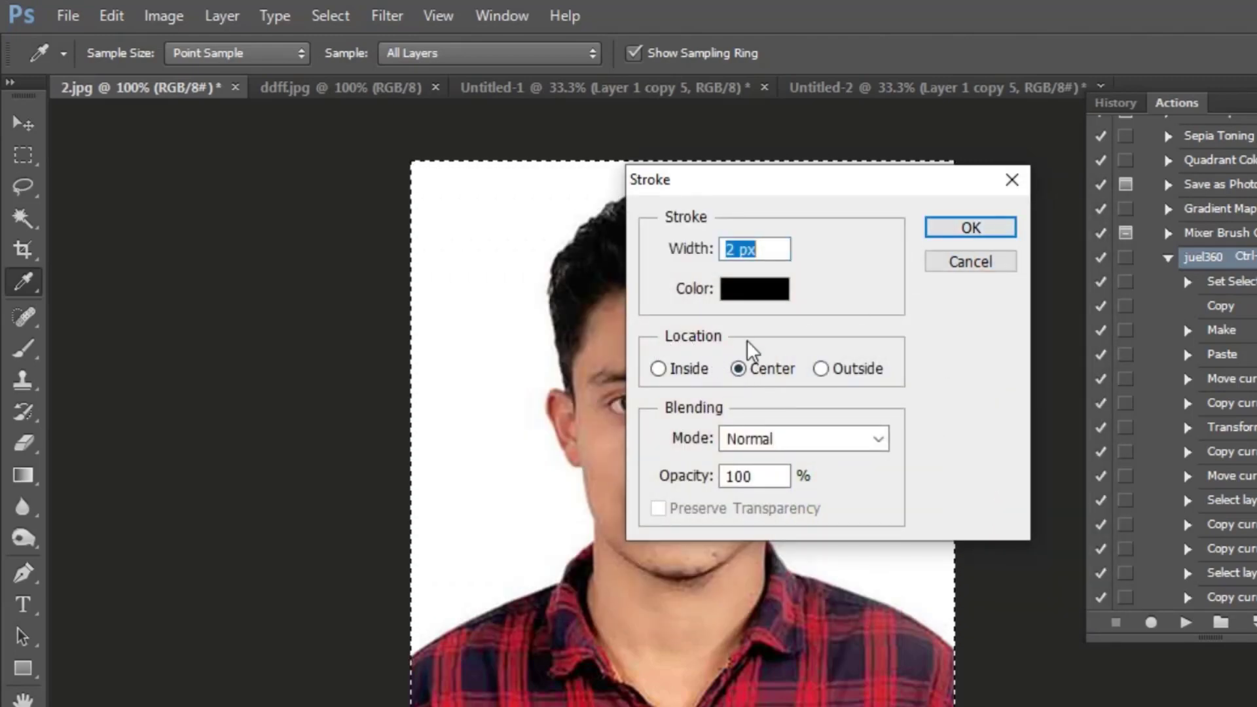
pyautogui.click(962, 229)
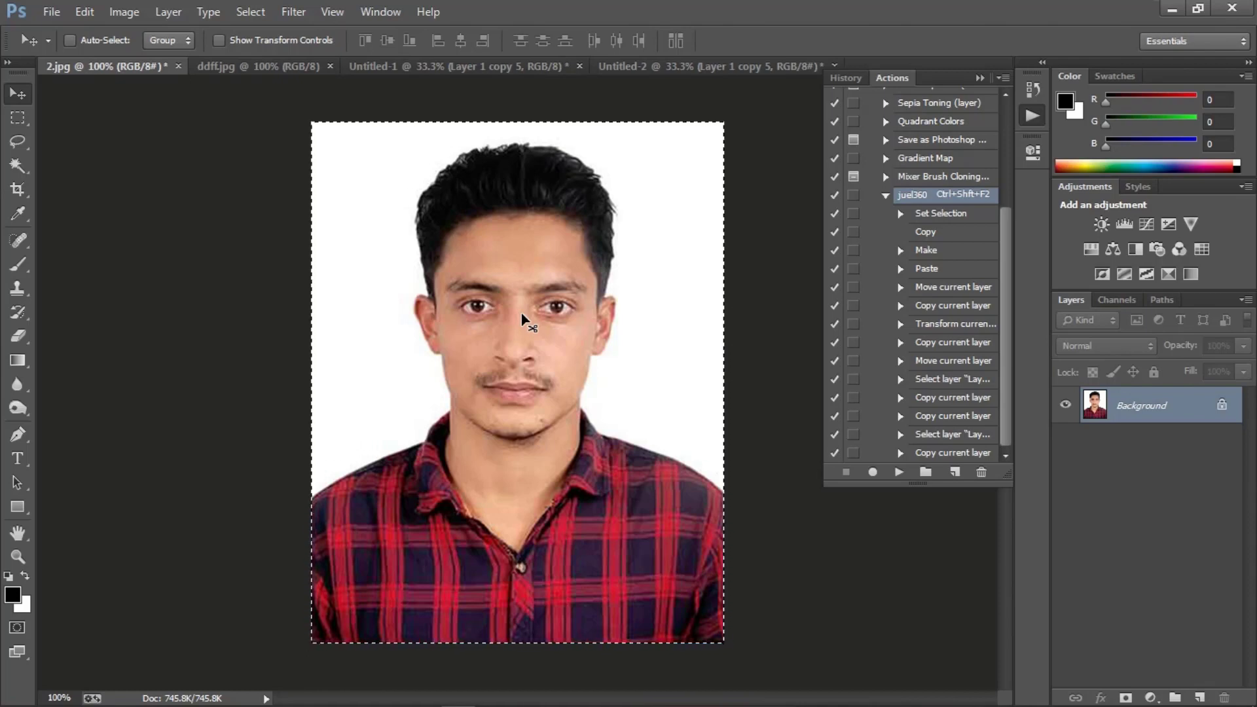
pyautogui.hotkey('ctrl', 'shift', 'F2')
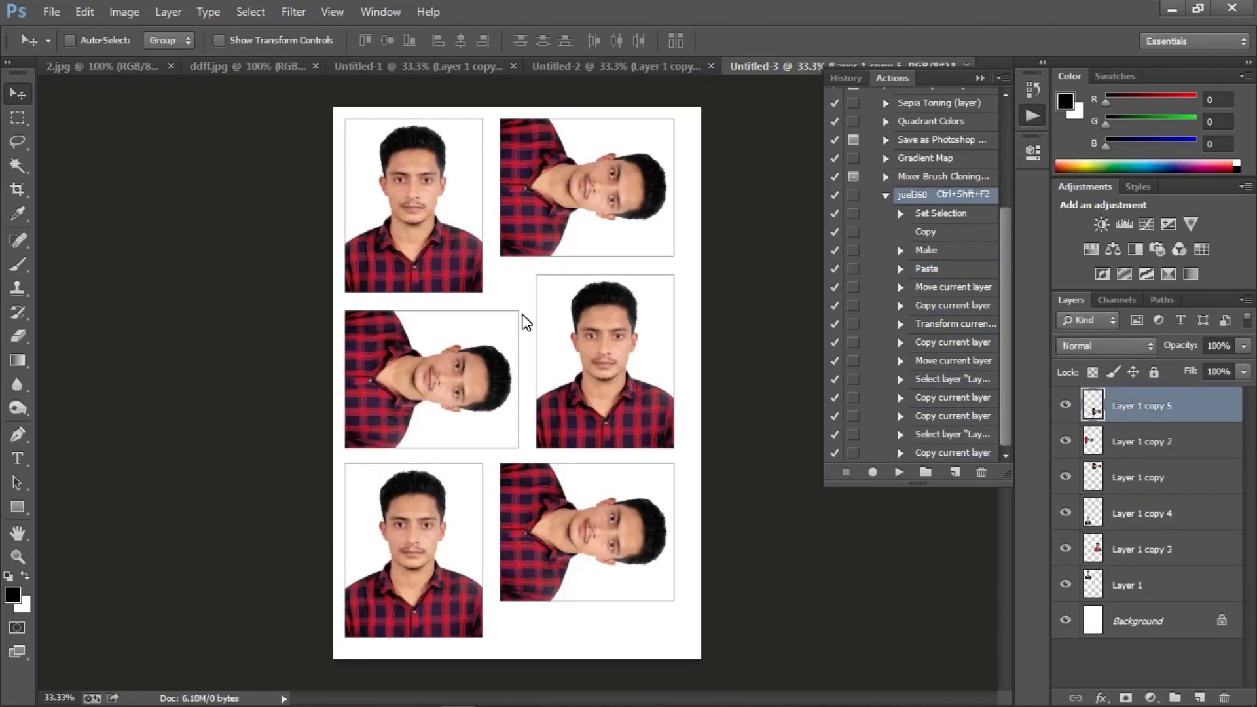